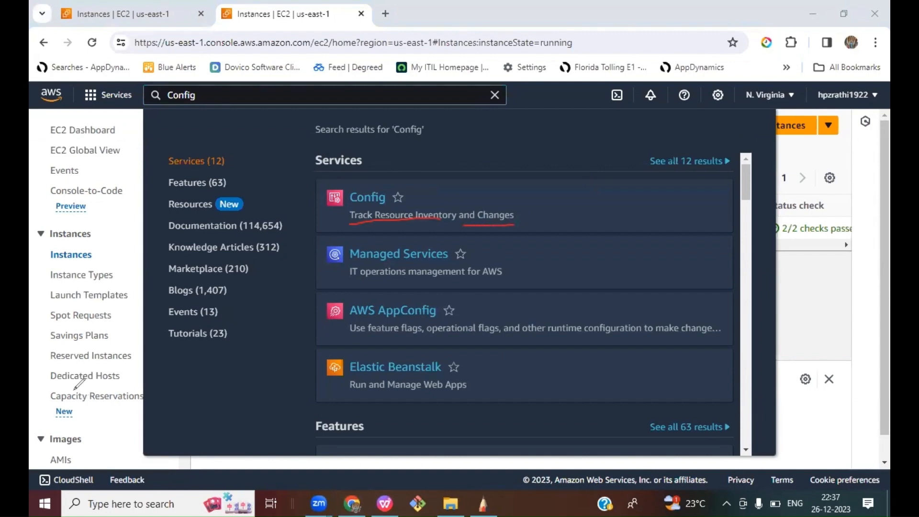
- Open the Config service from the search results and look through its dashboard metrics
click(83, 335)
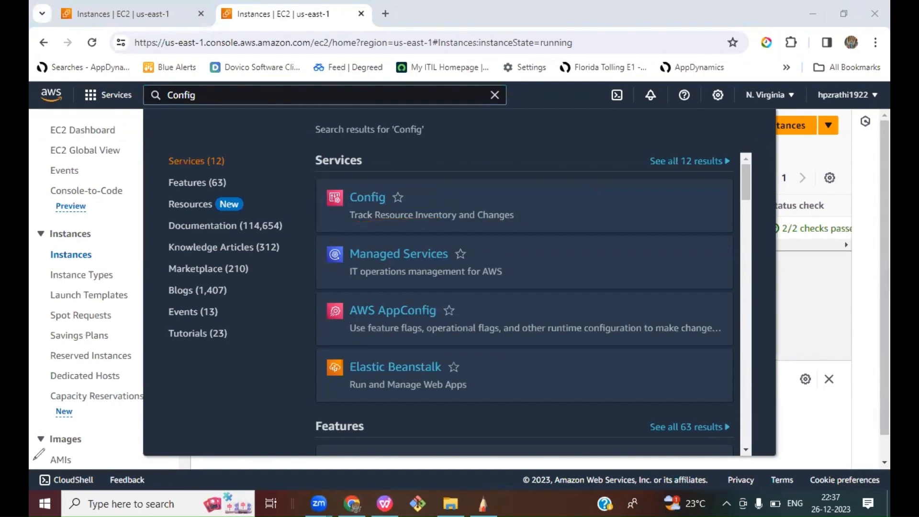
click(381, 201)
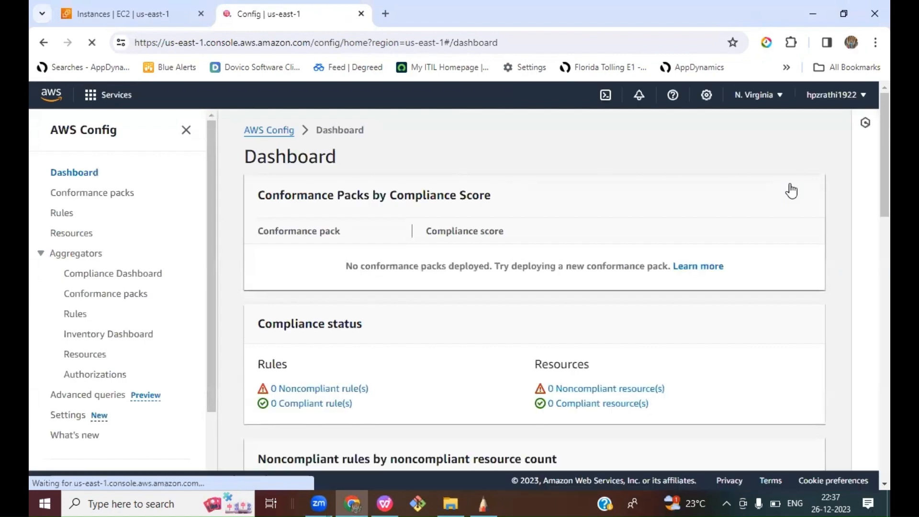
scroll(791, 190, down, 10)
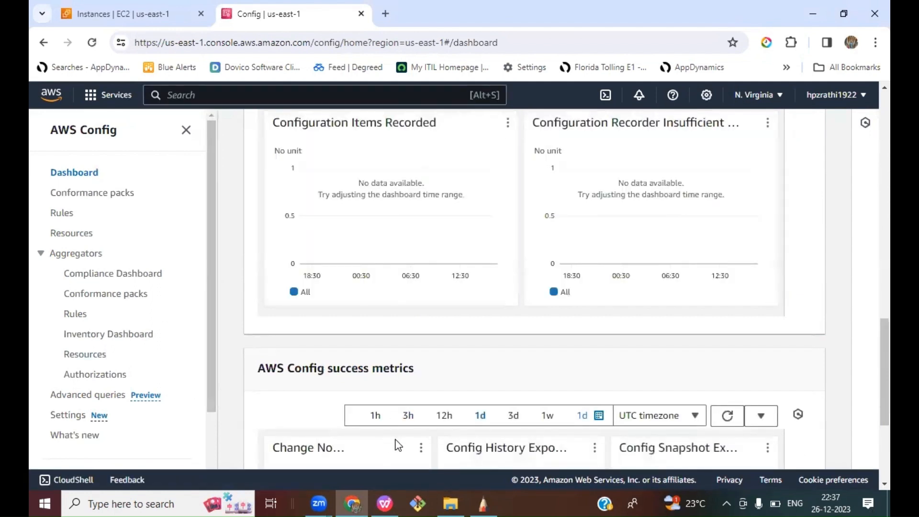
scroll(210, 406, down, 1)
scroll(211, 407, down, 1)
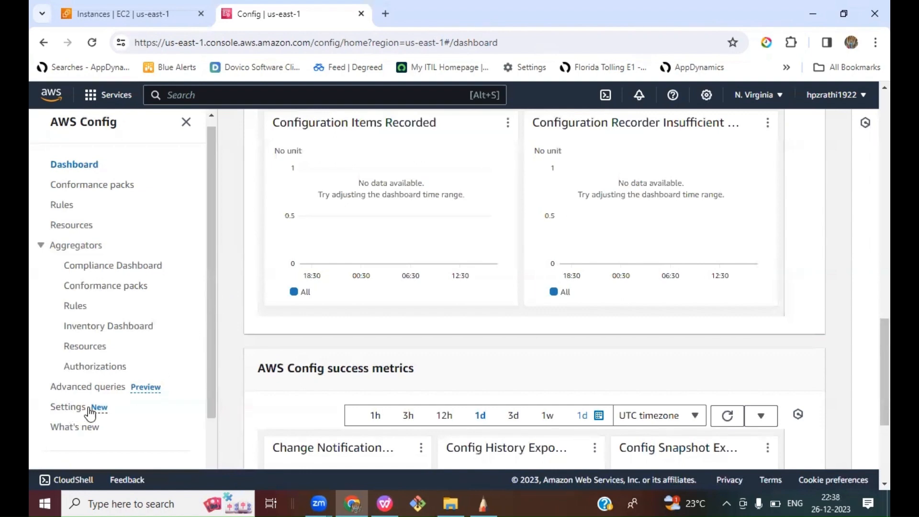
- Open the AWS Config settings page and check the recorder status
drag(211, 411, 212, 450)
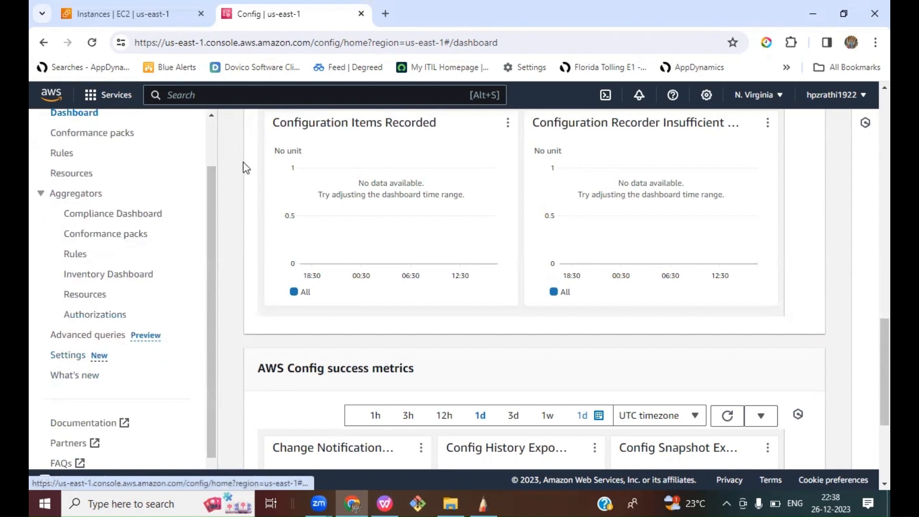
click(64, 355)
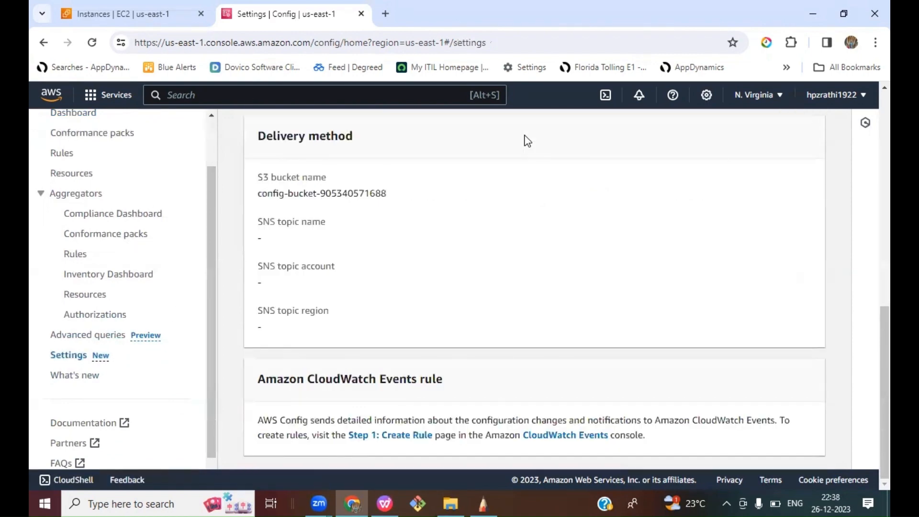
scroll(599, 268, up, 10)
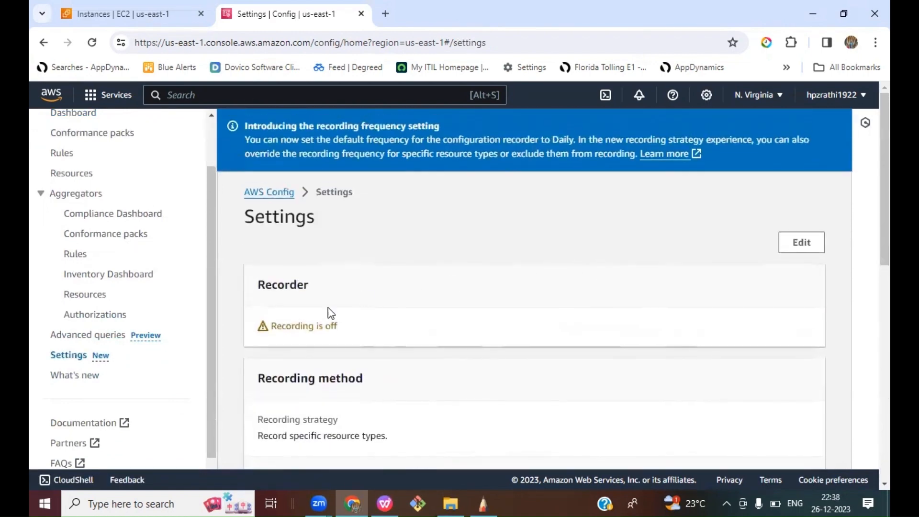
drag(286, 326, 370, 326)
click(425, 322)
- Edit the AWS Config settings to enable recording and confirm starting the recorder
click(799, 244)
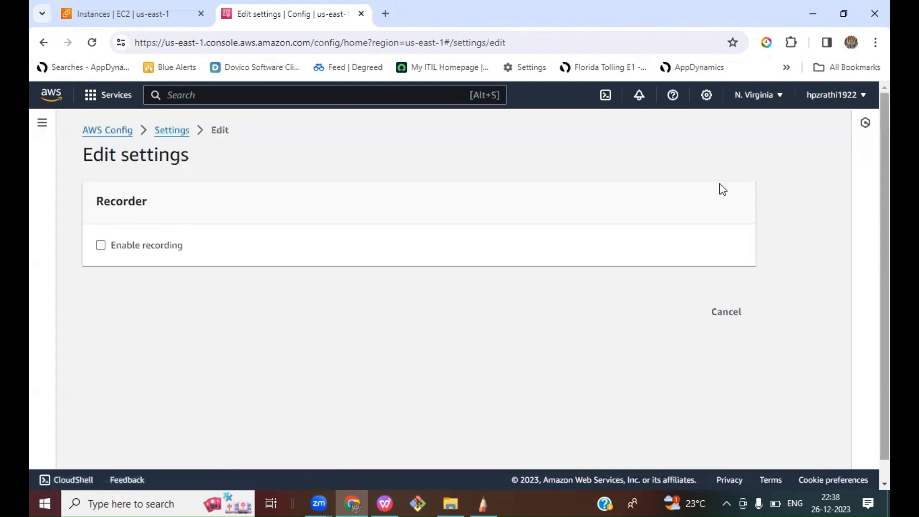
click(101, 245)
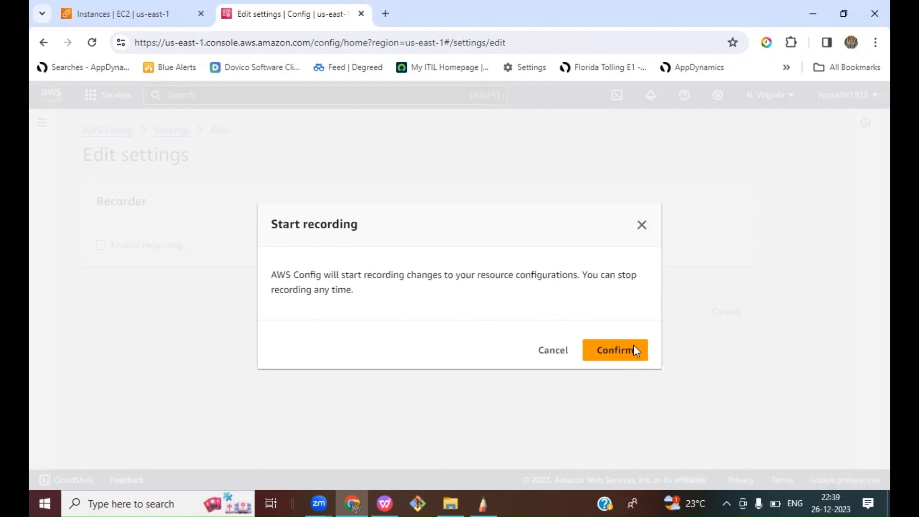
click(622, 353)
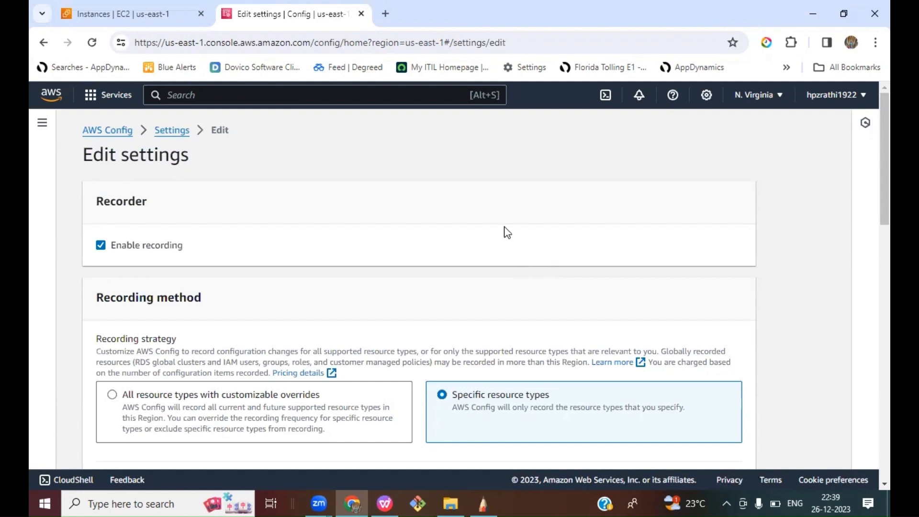
- Review the recording strategy, available resource types, frequency, data governance and delivery method settings
scroll(555, 266, down, 5)
scroll(558, 251, up, 2)
scroll(556, 248, up, 1)
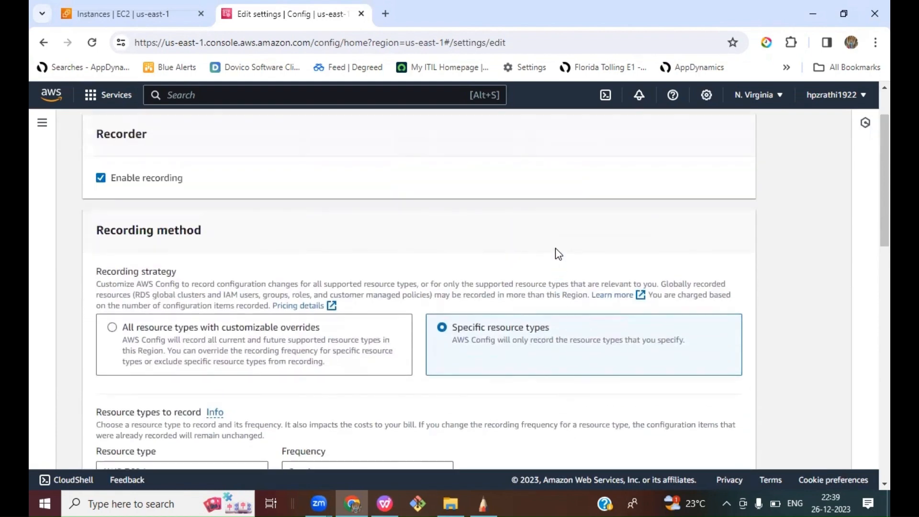
scroll(463, 239, down, 1)
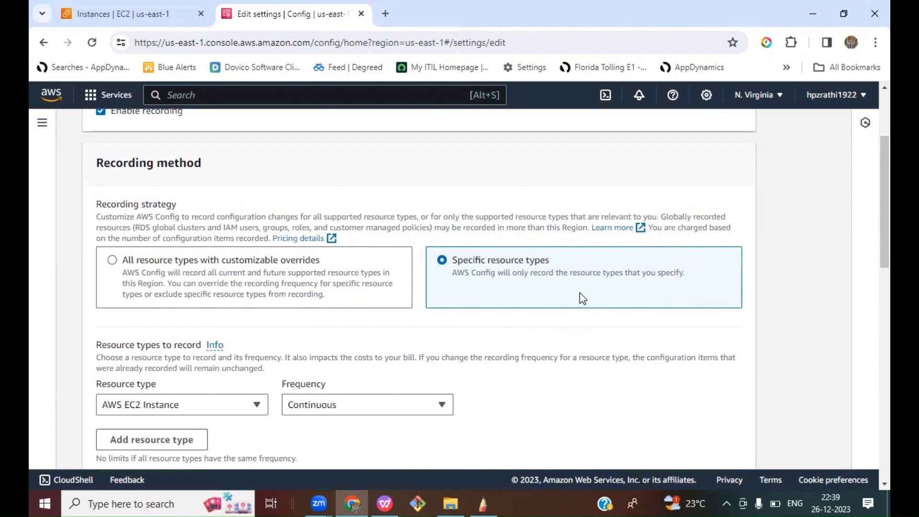
scroll(653, 287, down, 2)
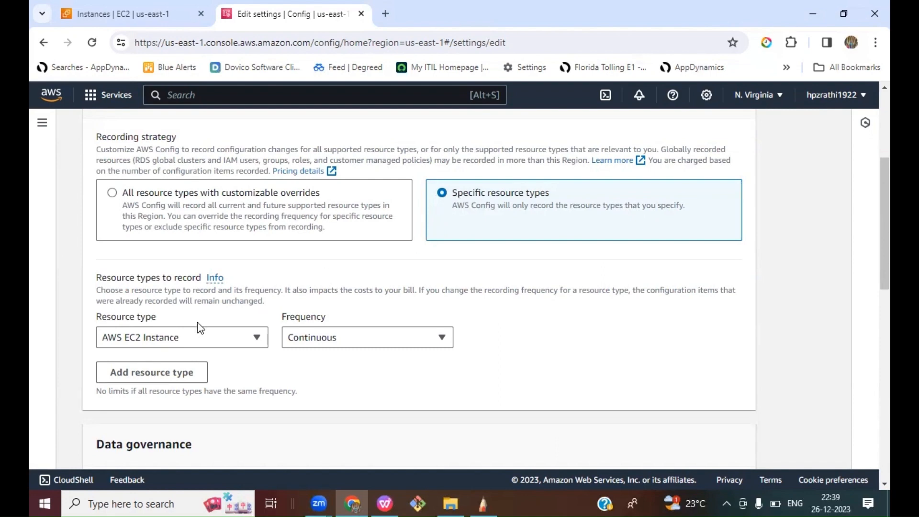
click(192, 342)
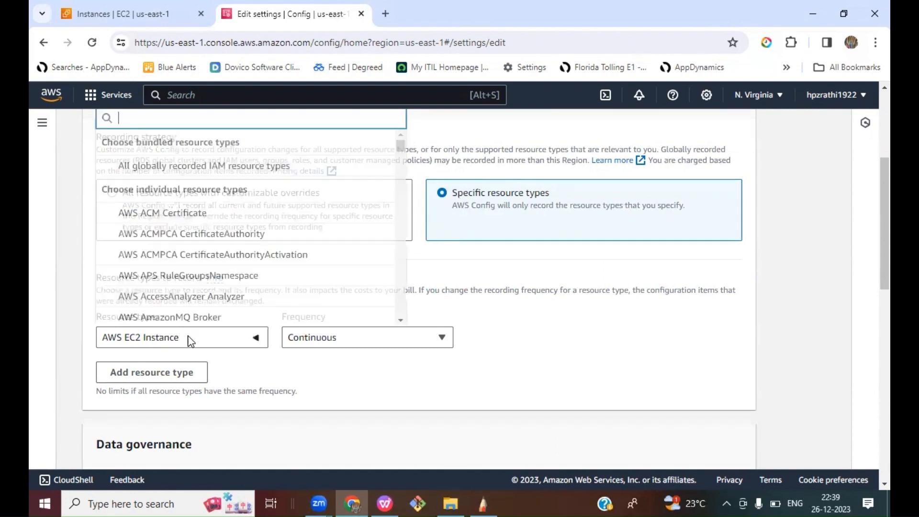
click(308, 390)
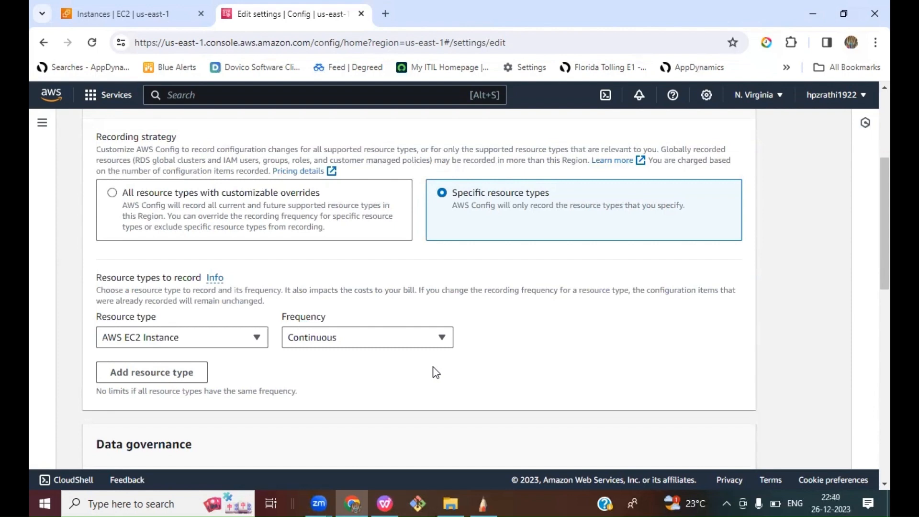
scroll(405, 361, down, 4)
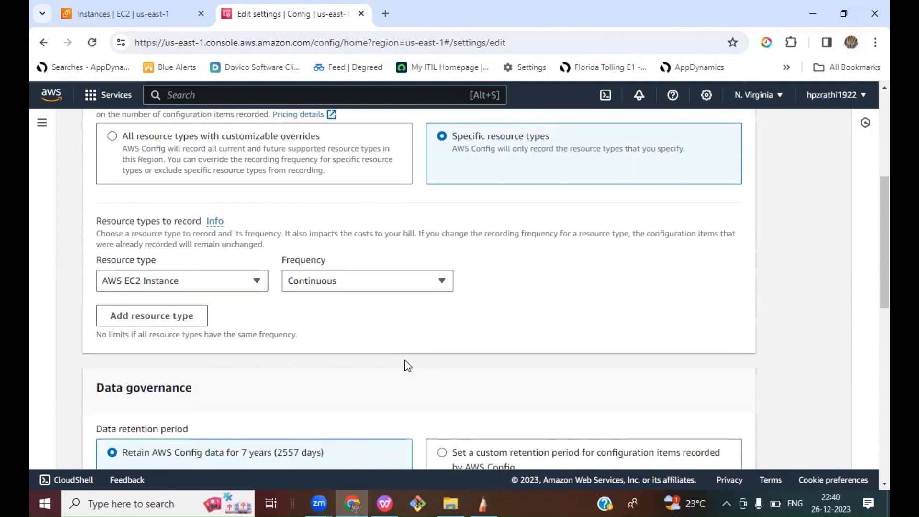
scroll(535, 338, down, 2)
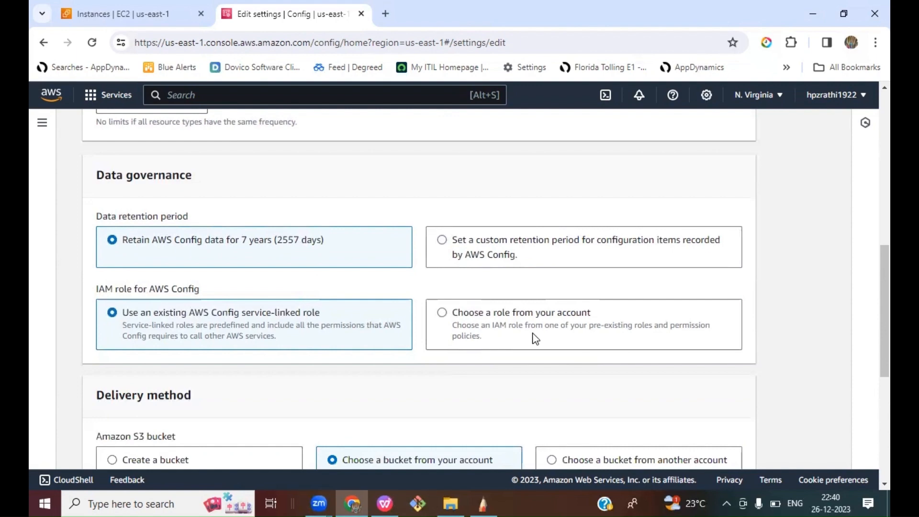
scroll(535, 339, down, 4)
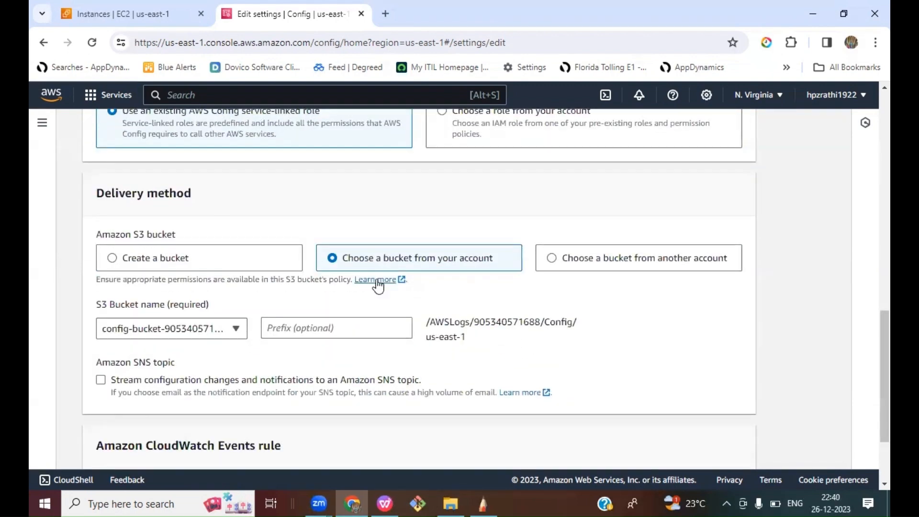
- Try to save the settings with the Amazon S3 bucket option set to Create a bucket and no bucket name
click(112, 261)
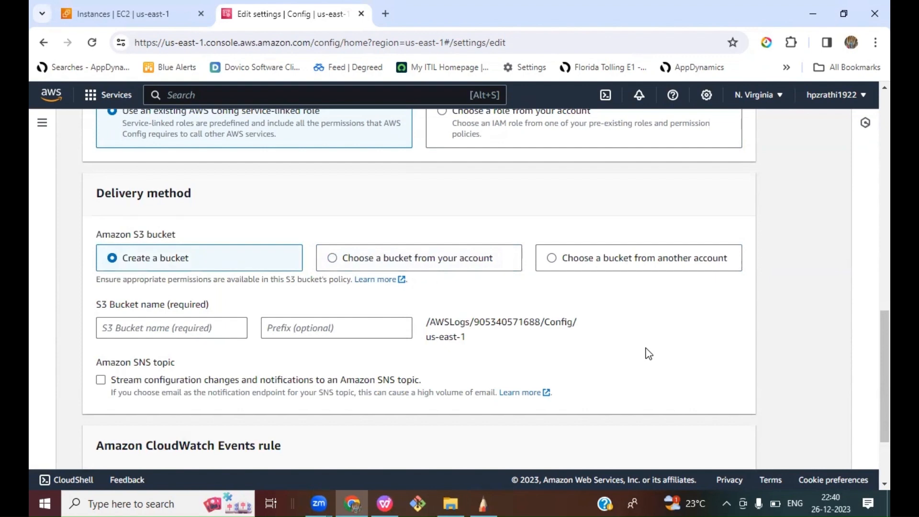
scroll(657, 350, down, 3)
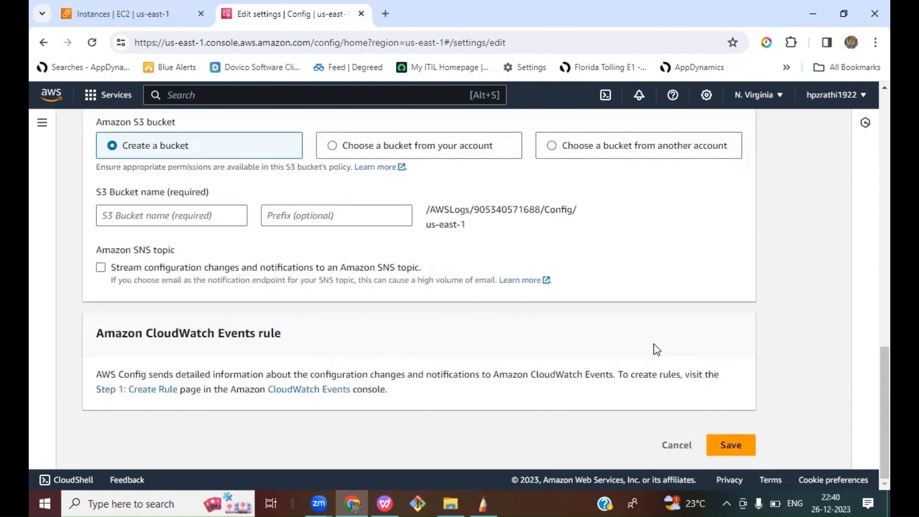
click(730, 446)
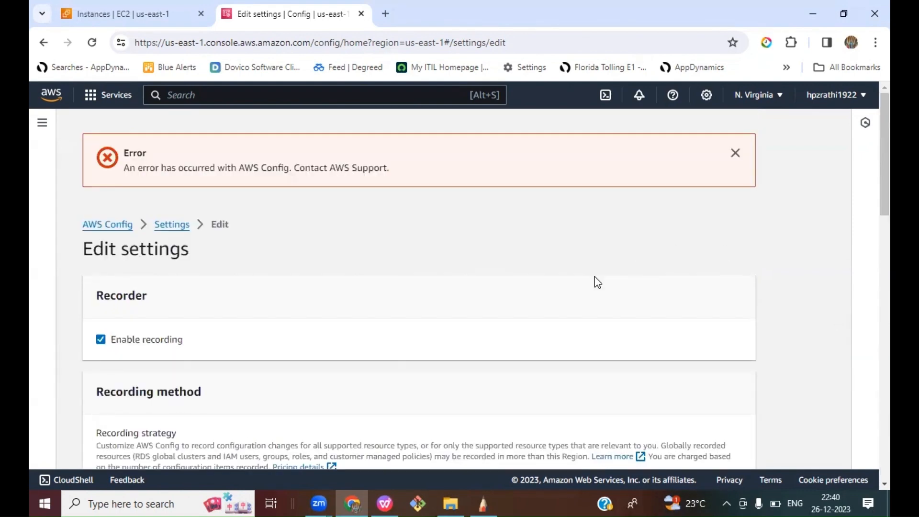
- Check the whole settings form, from the recorder and recording method to the delivery method, for the cause of the save error
scroll(594, 284, down, 3)
scroll(594, 282, down, 5)
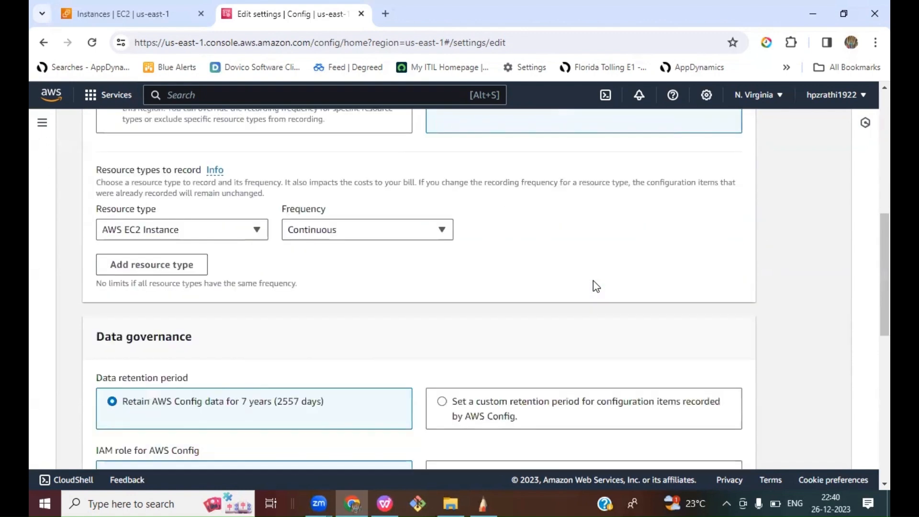
scroll(593, 283, down, 3)
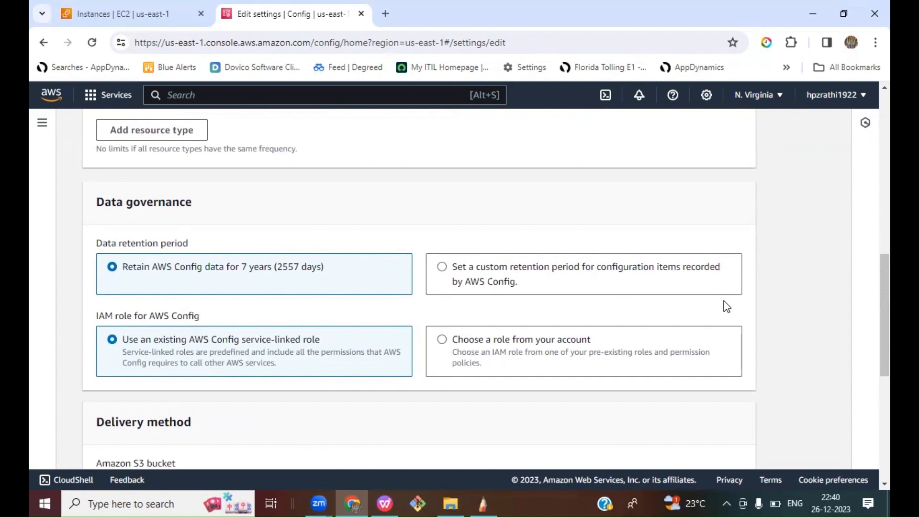
scroll(727, 307, down, 7)
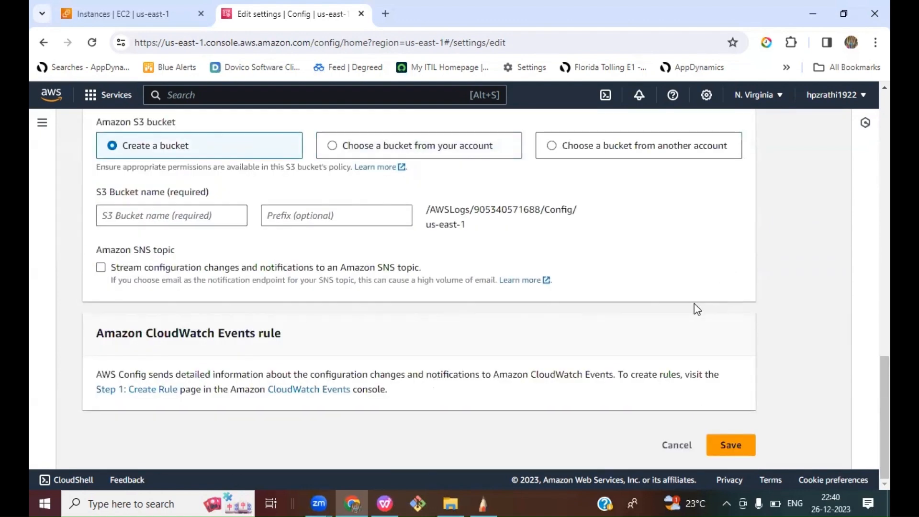
scroll(695, 309, up, 8)
scroll(694, 306, down, 5)
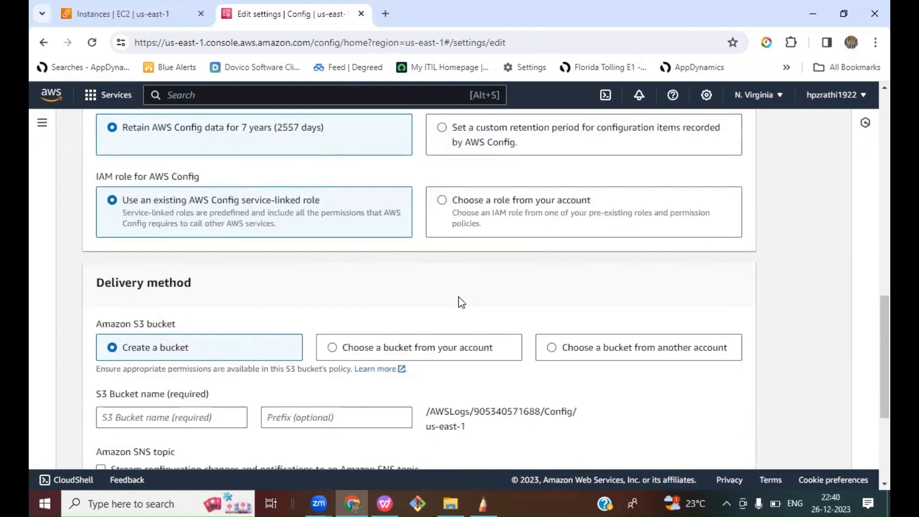
scroll(459, 302, down, 3)
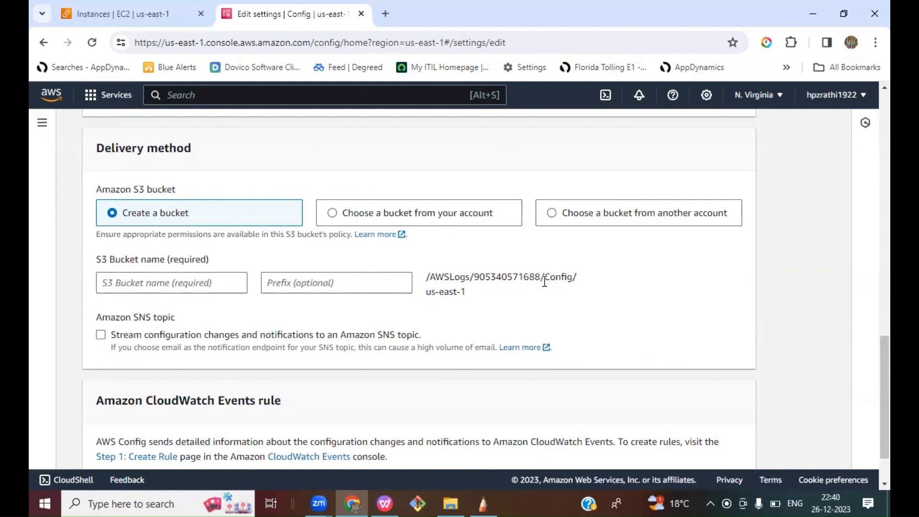
scroll(439, 366, down, 2)
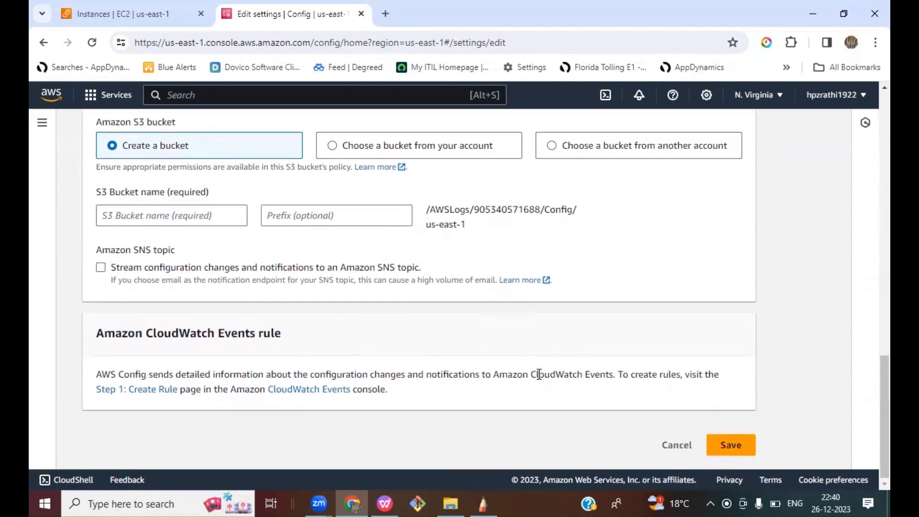
scroll(823, 328, up, 2)
scroll(821, 322, up, 15)
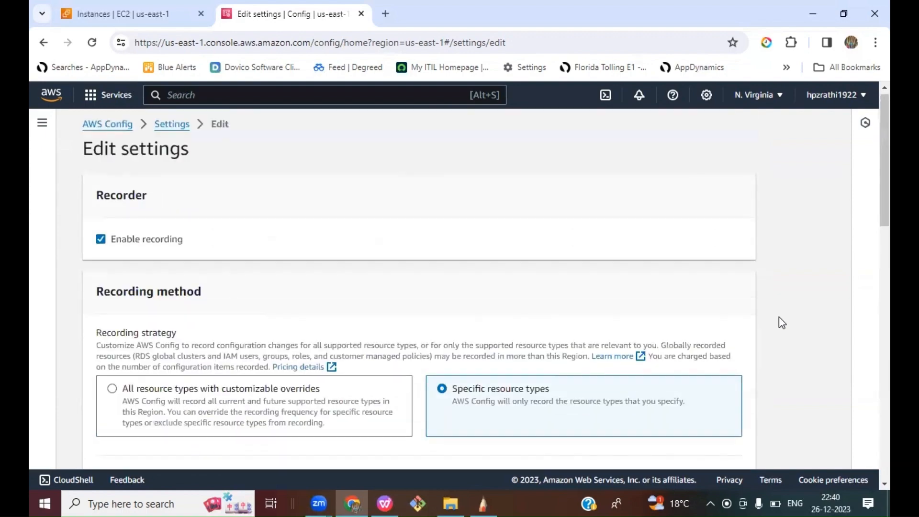
scroll(780, 312, down, 15)
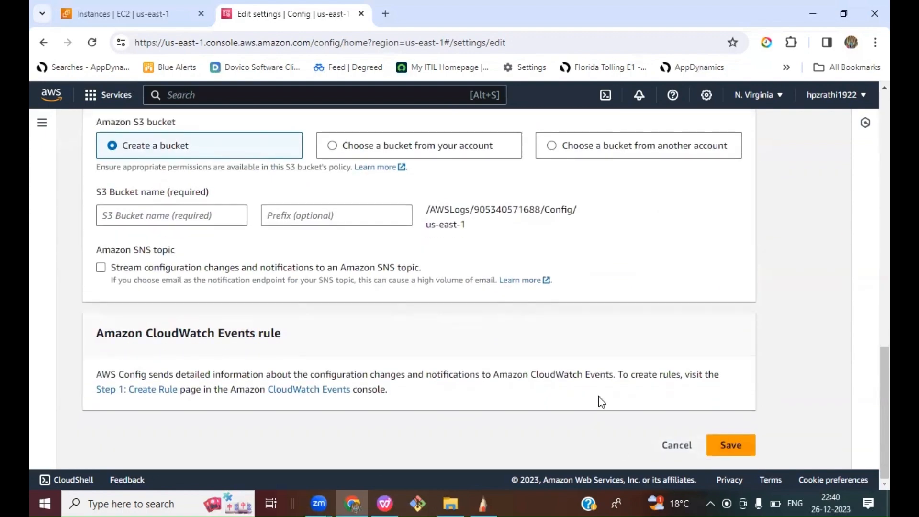
scroll(604, 398, up, 15)
- Leave the edit form for the Settings overview and check the recorder status, recording method and delivery method
click(174, 131)
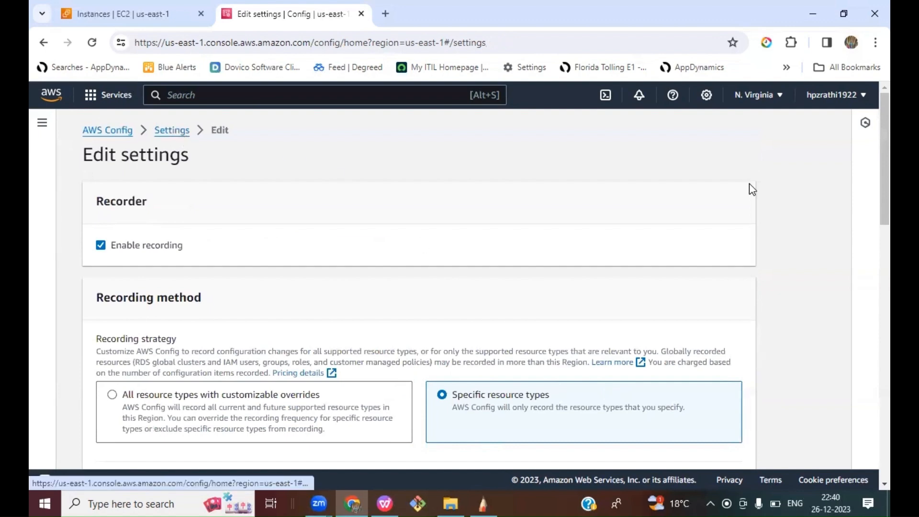
scroll(741, 334, down, 7)
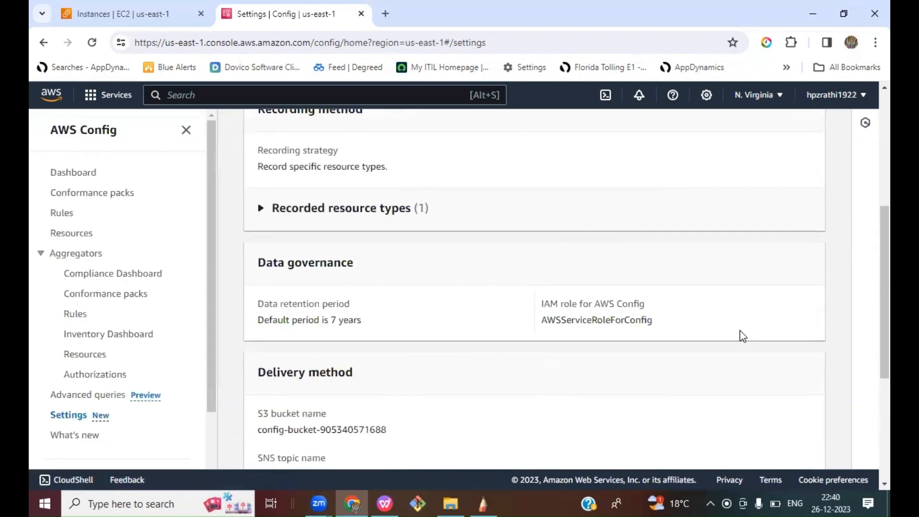
scroll(746, 339, up, 7)
scroll(745, 339, up, 2)
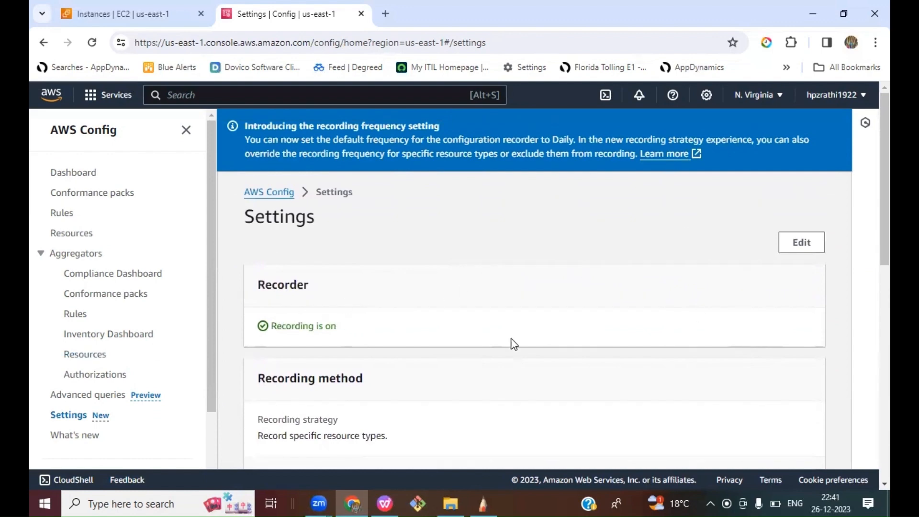
scroll(551, 343, down, 8)
scroll(550, 338, up, 8)
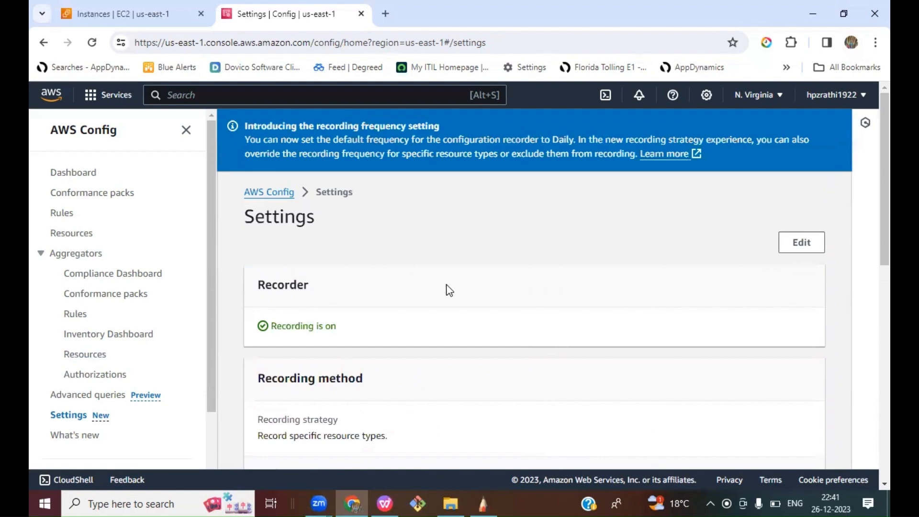
- Open the AWS Config dashboard and look over its compliance status, resource inventory and usage metrics
click(272, 193)
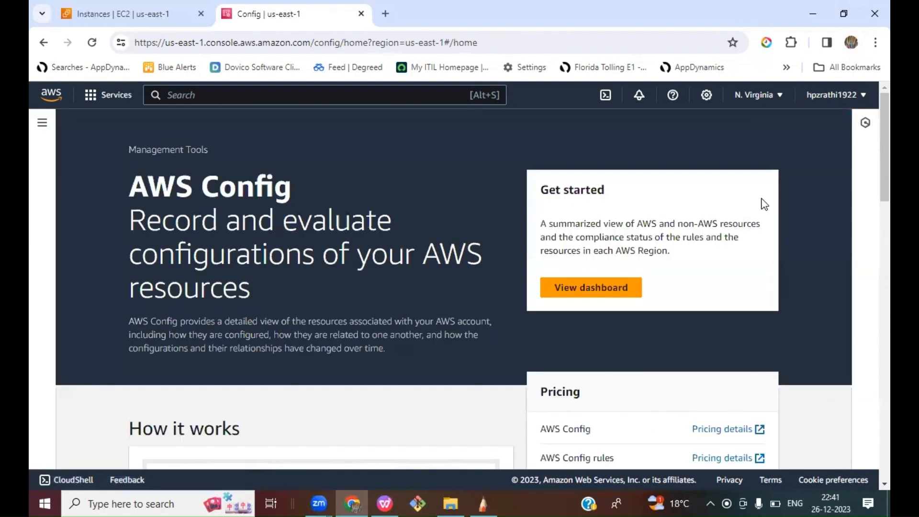
click(43, 123)
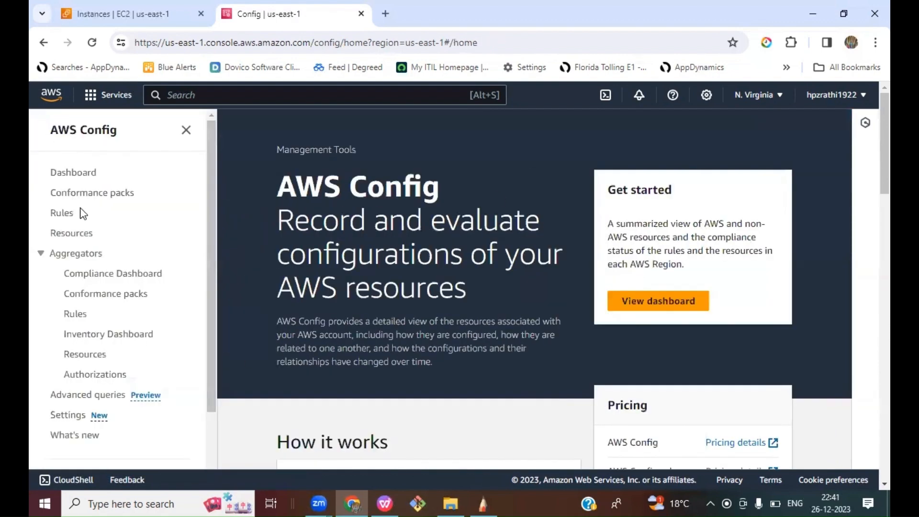
click(69, 173)
scroll(713, 268, down, 12)
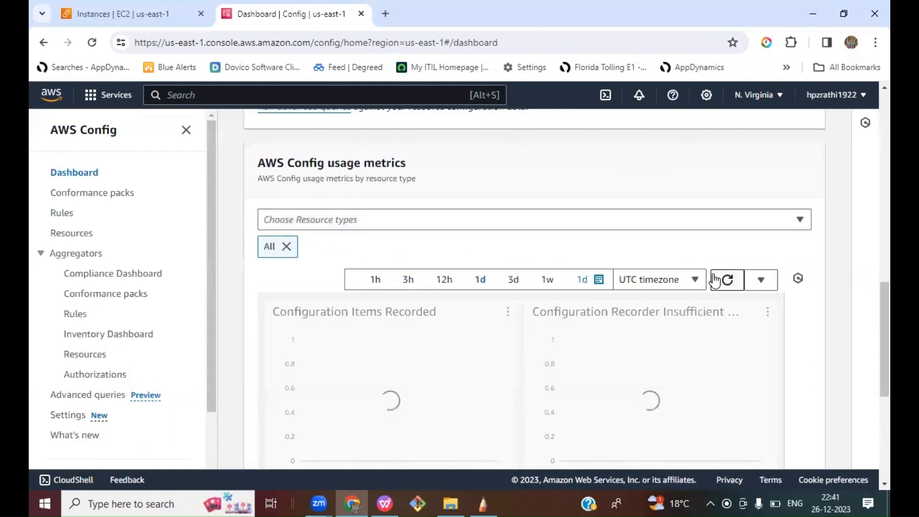
scroll(714, 280, up, 8)
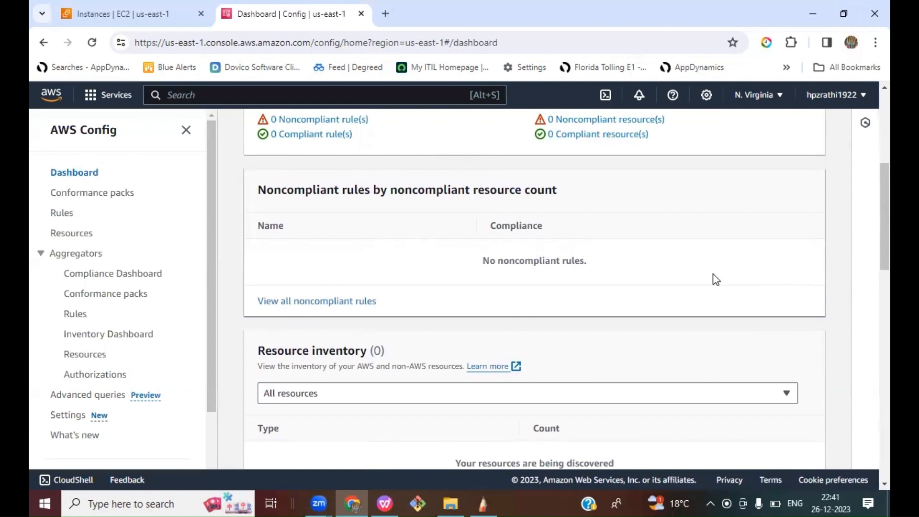
- Start adding a new rule from the Rules page and browse the list of AWS managed rules
click(62, 214)
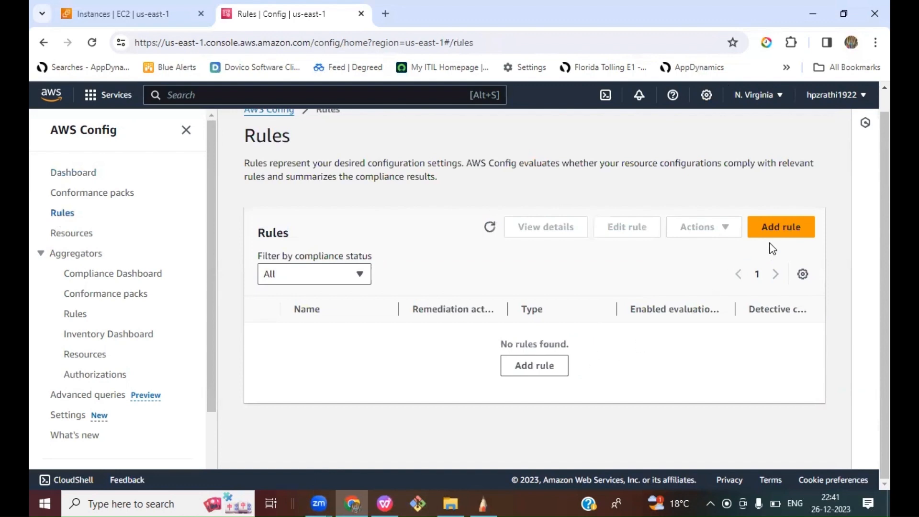
click(776, 228)
scroll(584, 305, down, 3)
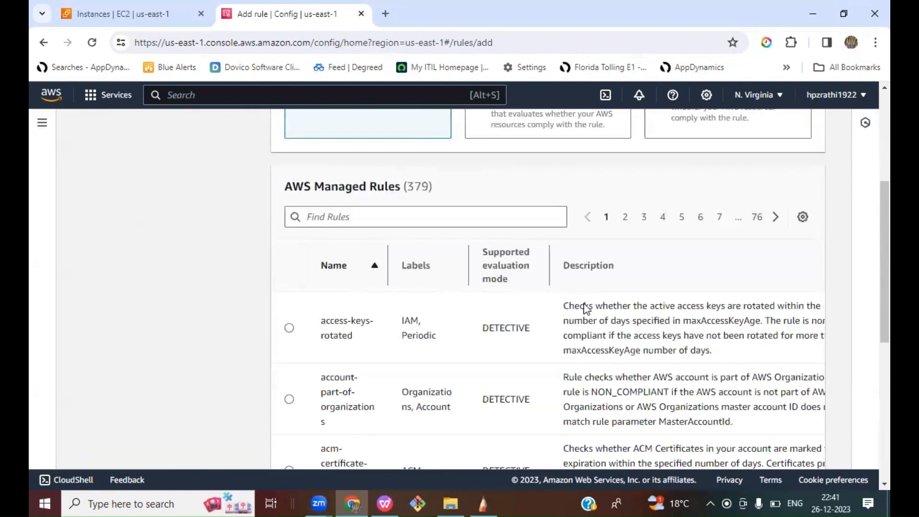
scroll(613, 301, down, 4)
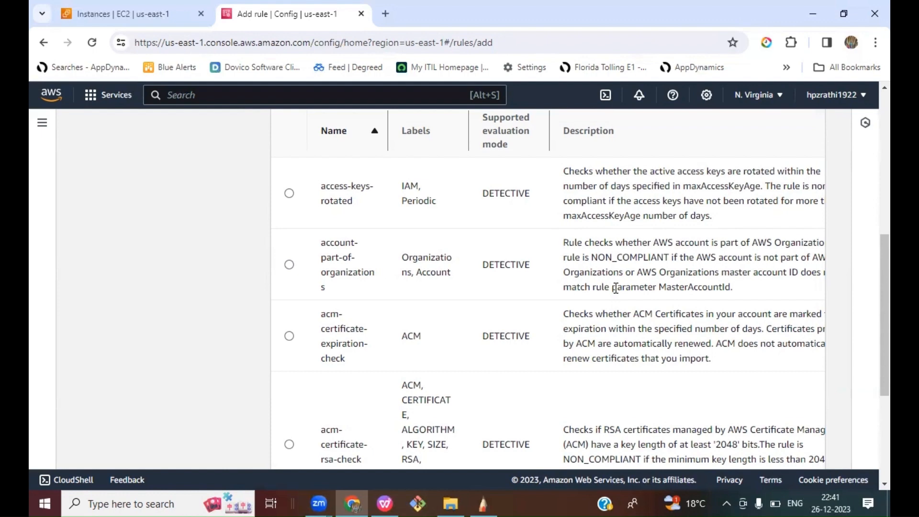
scroll(398, 404, up, 4)
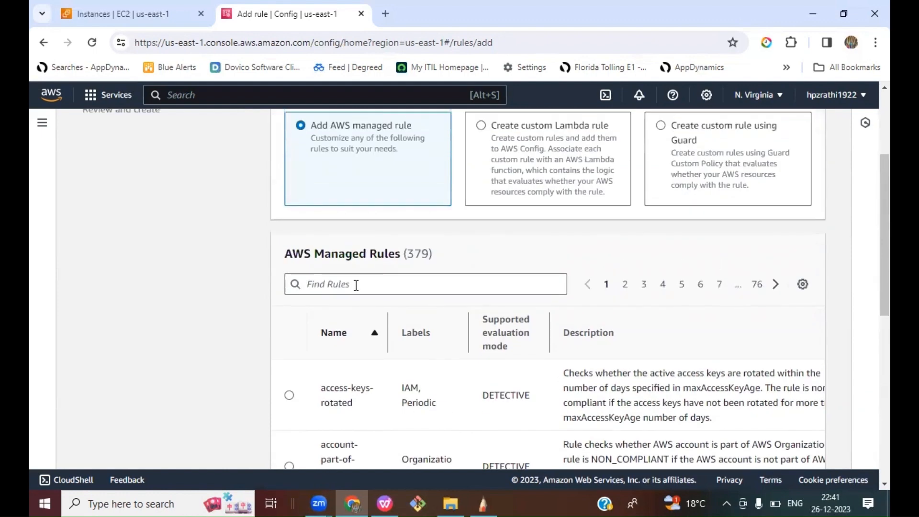
- Find the managed rules matching "eip" and select the eip-attached rule
click(356, 285)
text(eip)
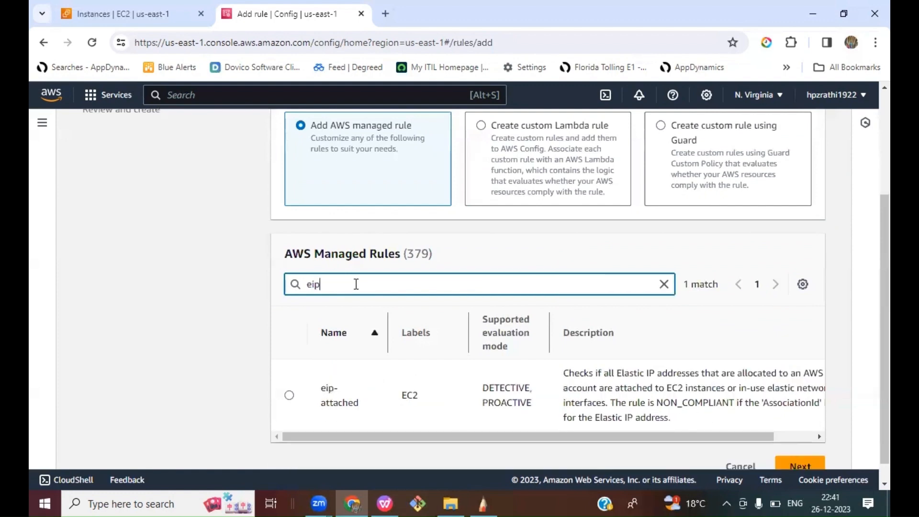
scroll(459, 280, down, 1)
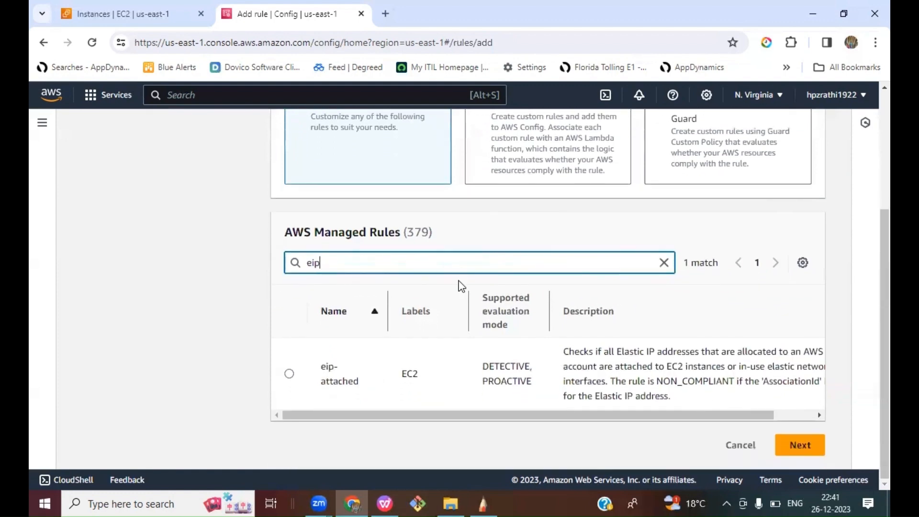
click(290, 373)
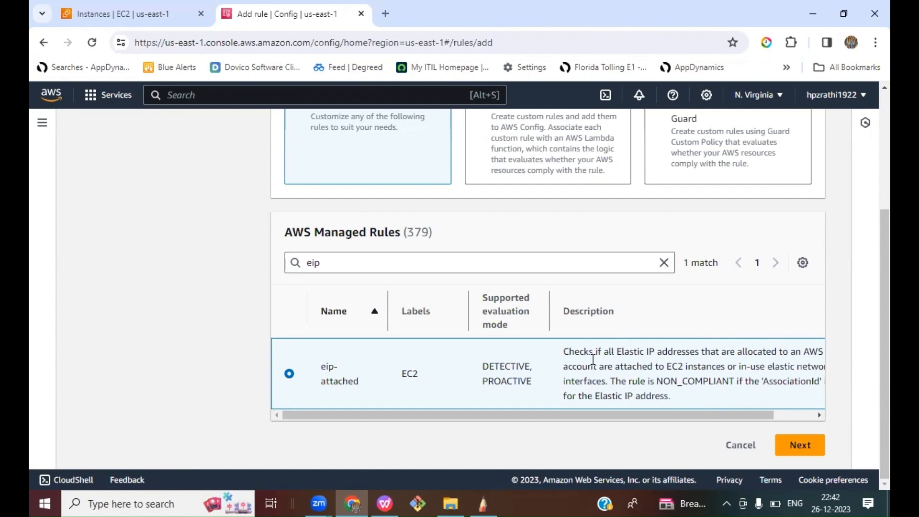
- Read the full eip-attached description, focusing on the EC2 attachment check and the NON_COMPLIANT condition
scroll(687, 420, right, 2)
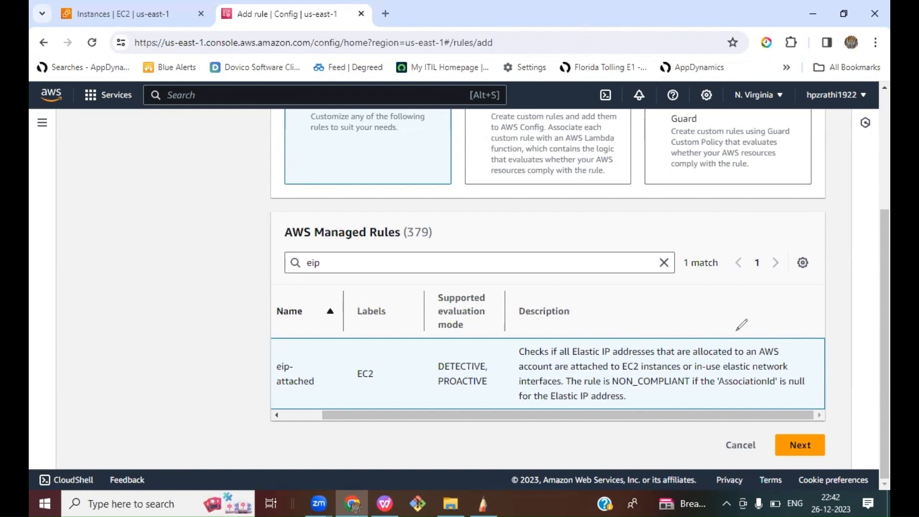
click(573, 380)
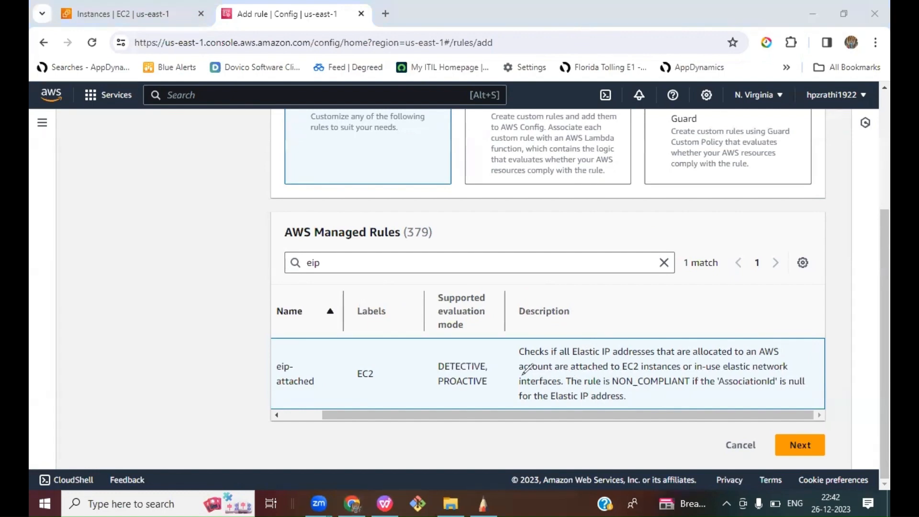
drag(556, 373, 721, 373)
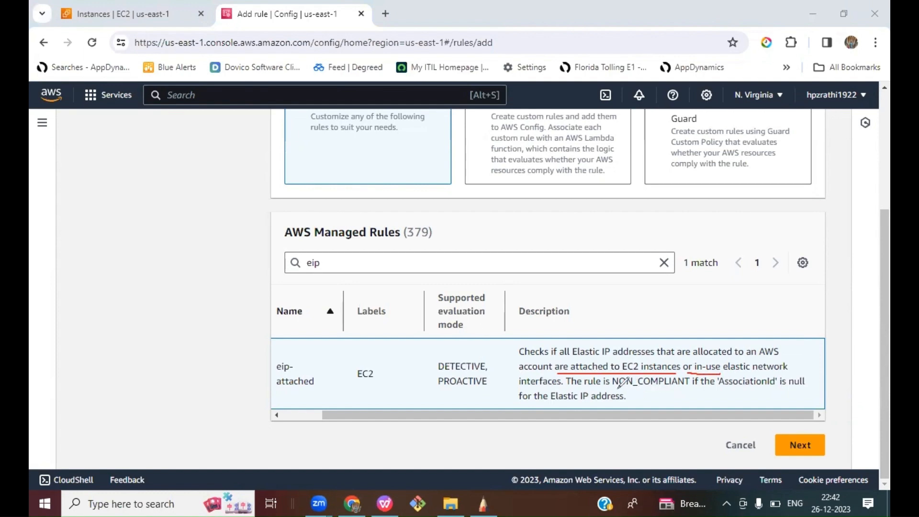
drag(612, 389, 693, 386)
key(Escape)
drag(429, 408, 237, 420)
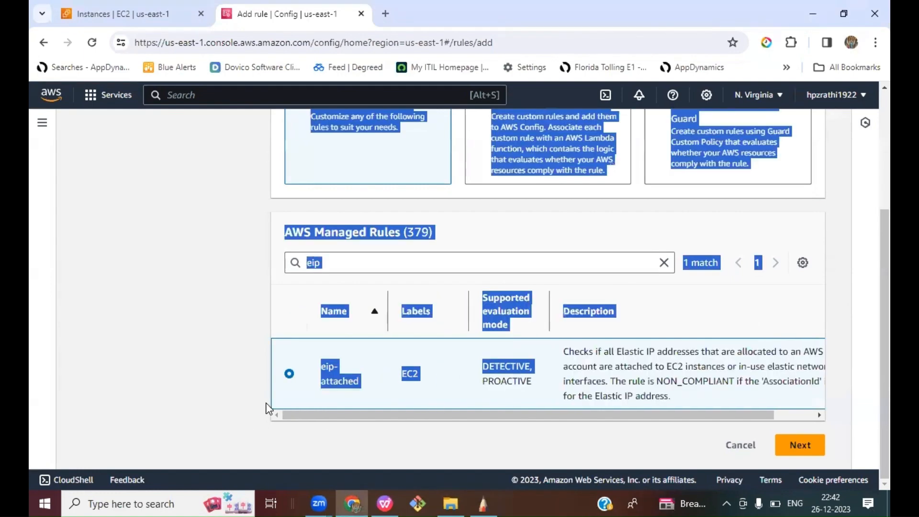
click(419, 425)
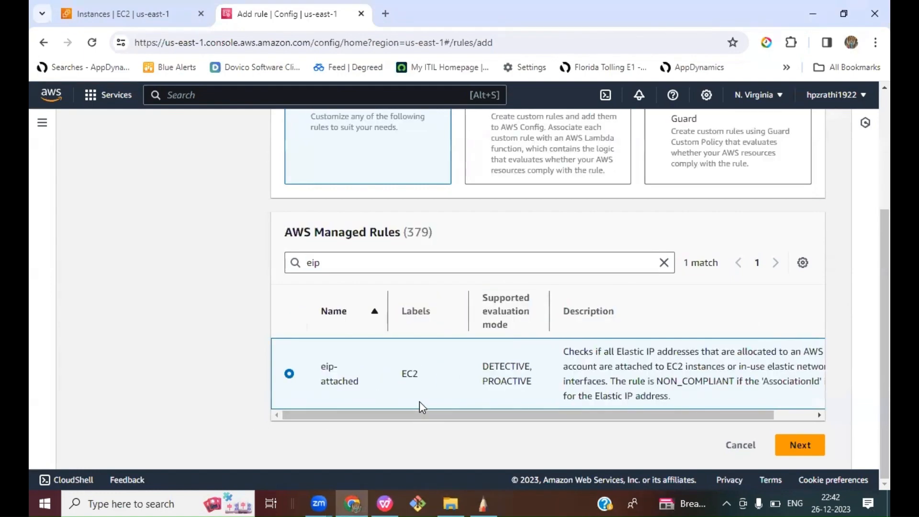
- Continue to the eip-attached rule configuration and review its evaluation mode, scope of changes, resources, parameters and tags
click(800, 445)
scroll(745, 354, down, 4)
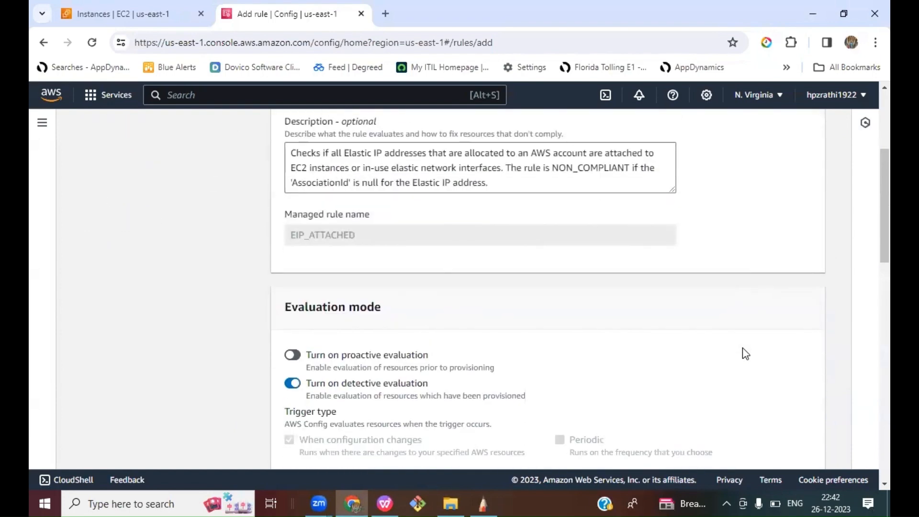
scroll(746, 354, down, 5)
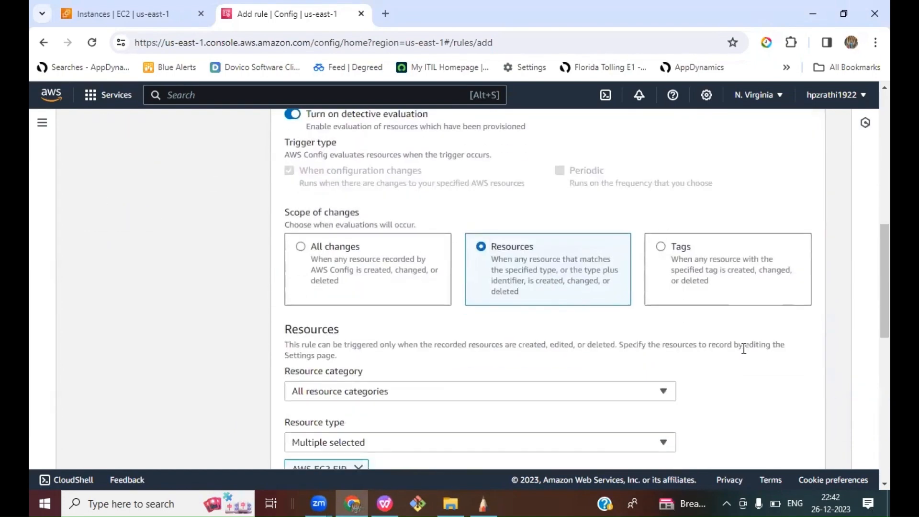
scroll(745, 351, down, 3)
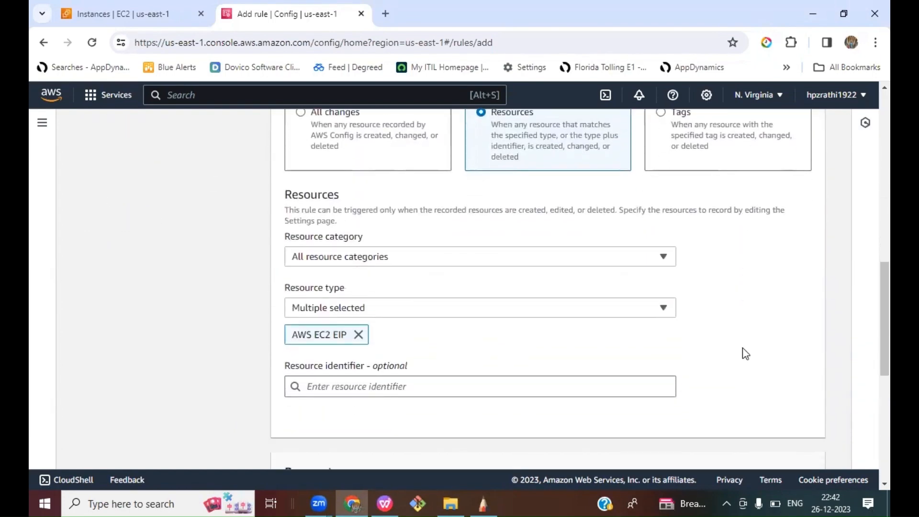
scroll(745, 354, up, 3)
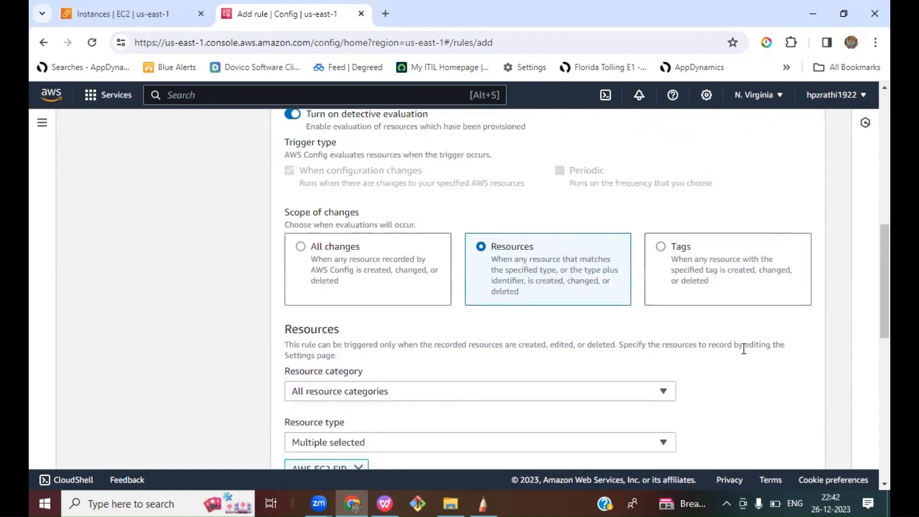
scroll(742, 347, down, 3)
scroll(590, 368, down, 2)
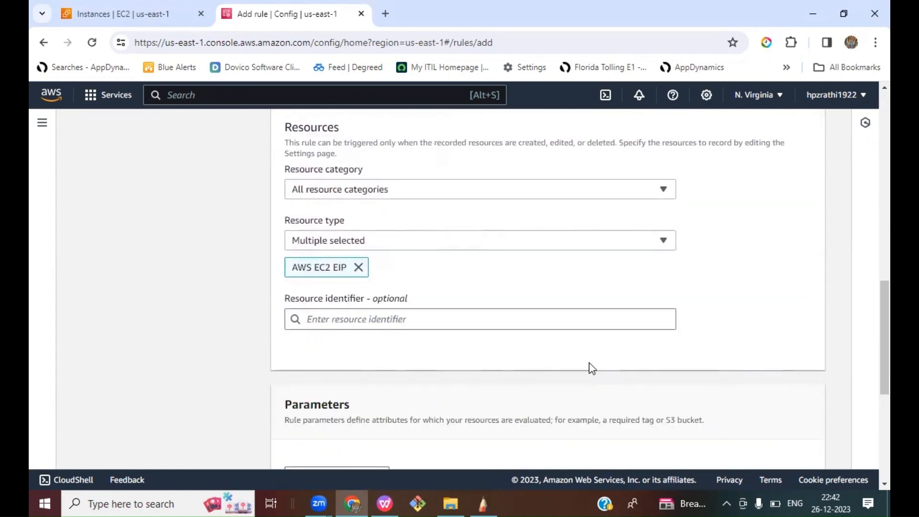
scroll(657, 365, down, 6)
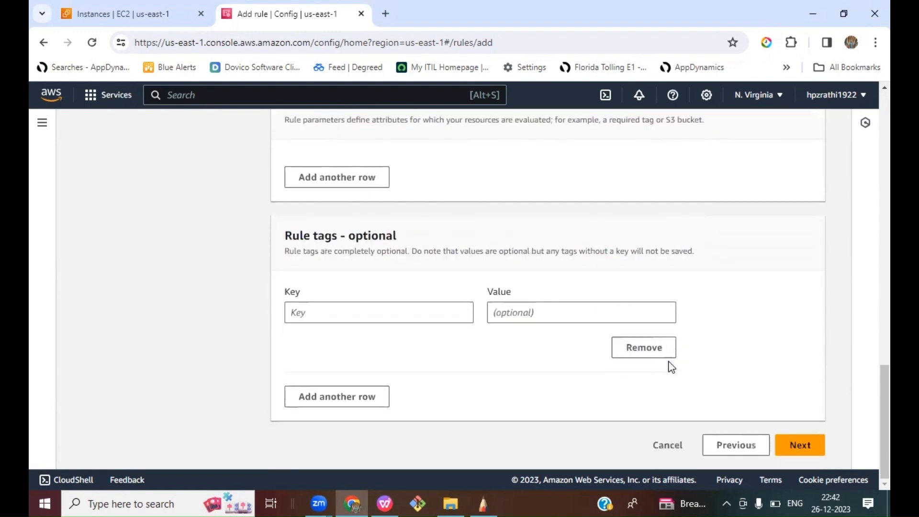
scroll(669, 365, up, 4)
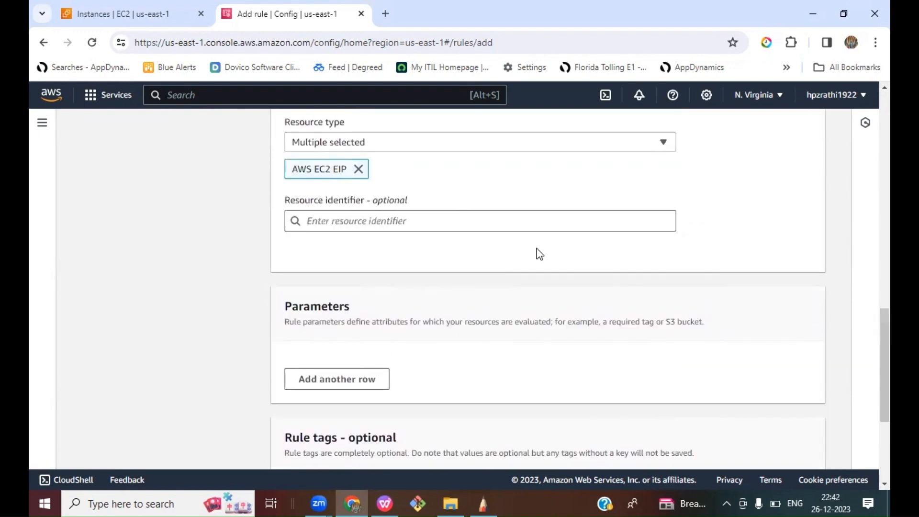
- Copy the webserver instance's ID from its EC2 details for the rule's optional resource identifier
click(399, 218)
click(513, 266)
click(391, 219)
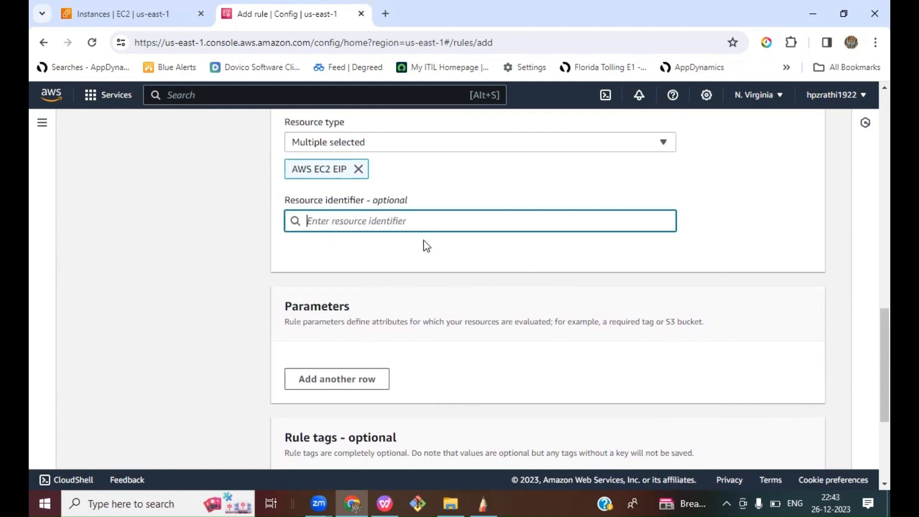
click(138, 4)
click(454, 234)
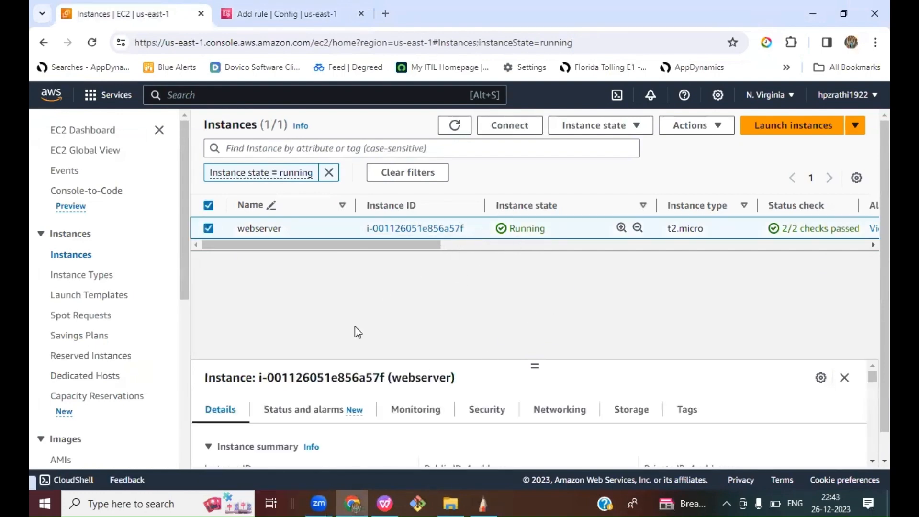
scroll(436, 437, down, 2)
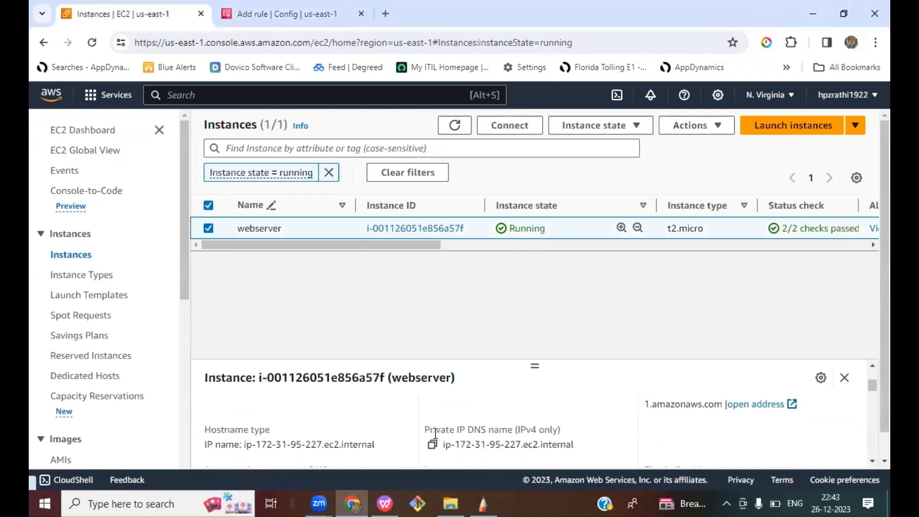
scroll(435, 434, up, 3)
scroll(306, 451, down, 1)
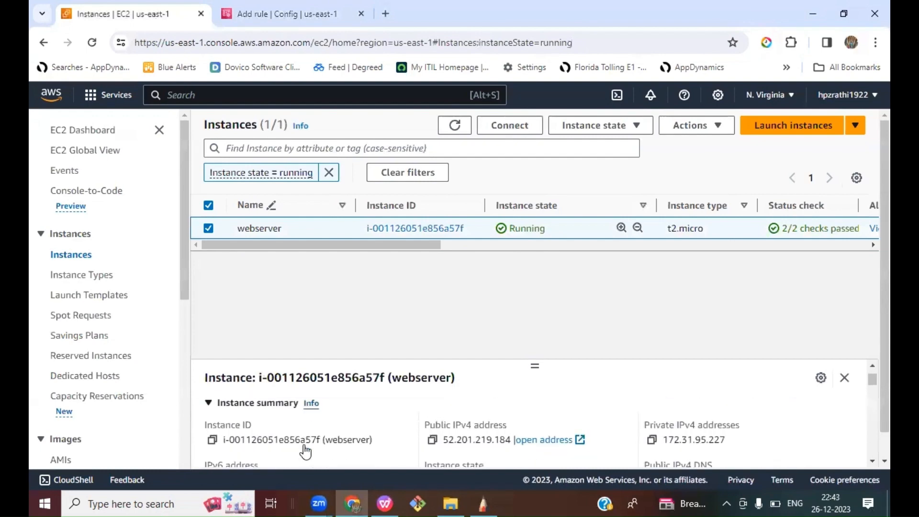
scroll(305, 451, down, 1)
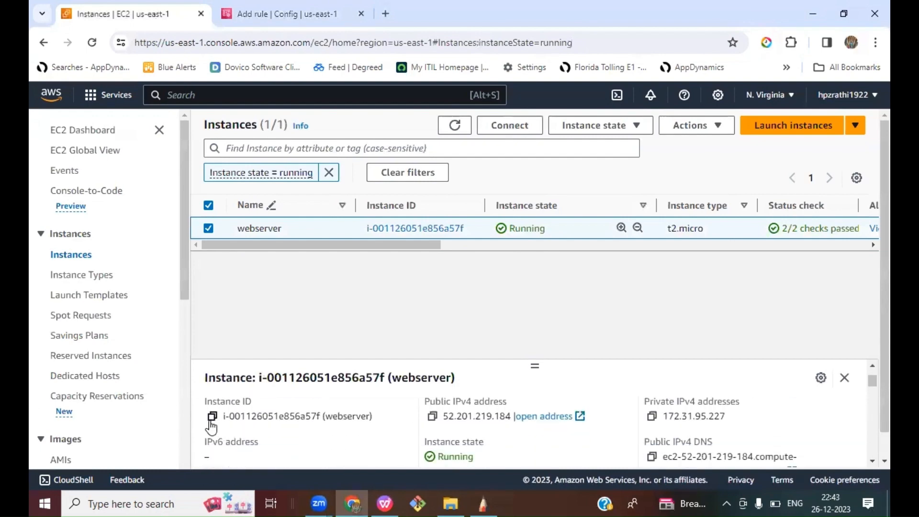
- Back in the AWS Config rule form, set the resource identifier to i-001126051e856a57f
click(283, 19)
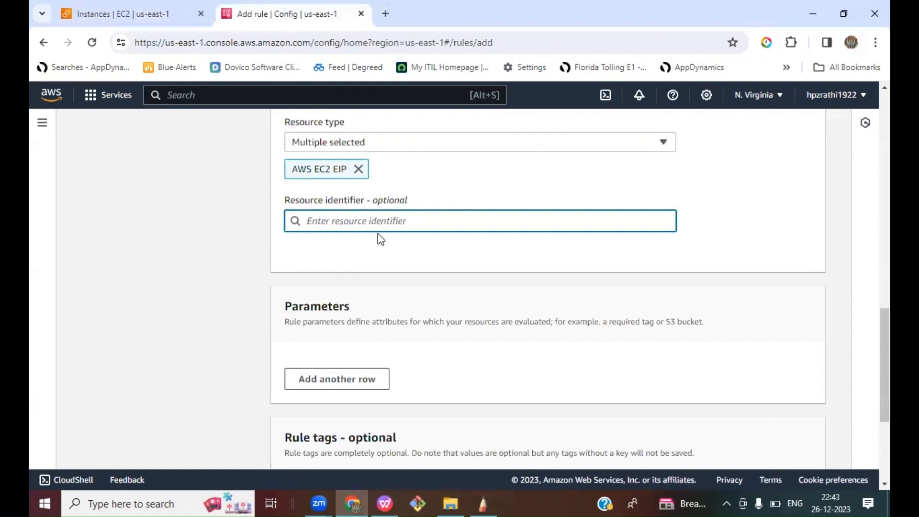
text(i-001126051e856a57f)
click(411, 256)
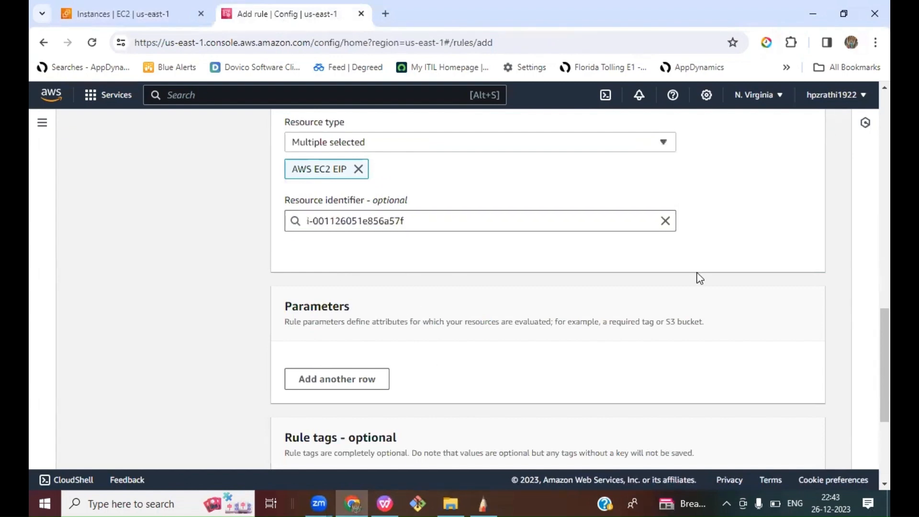
- Leave the rule tags empty, check the eip-attached rule on the review page and save it
scroll(706, 291, down, 4)
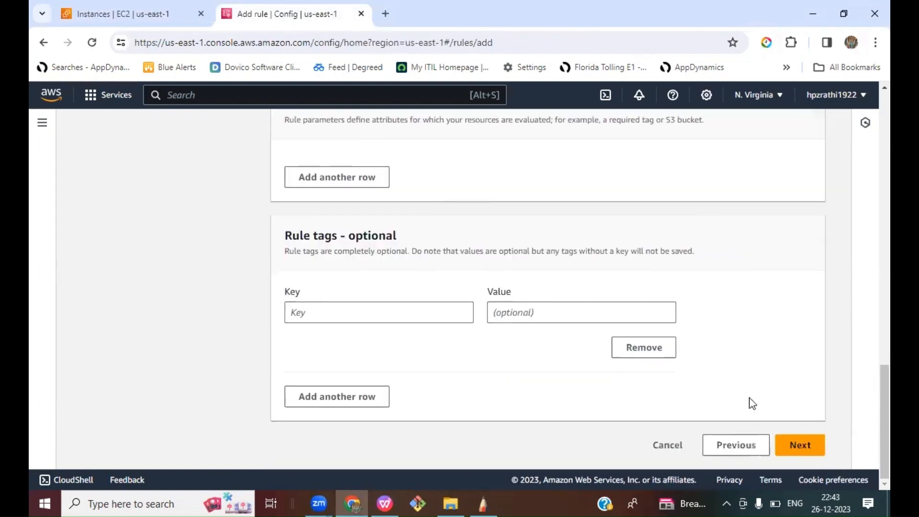
click(796, 455)
scroll(714, 372, down, 5)
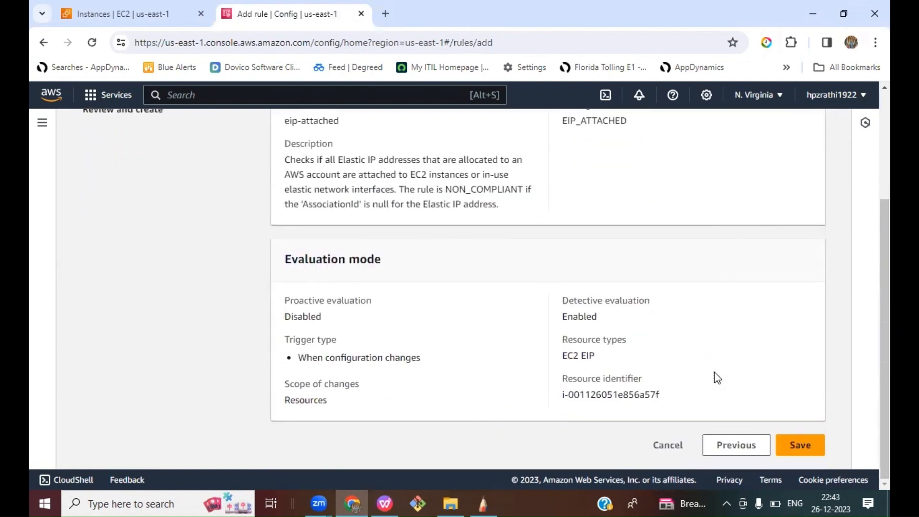
click(799, 450)
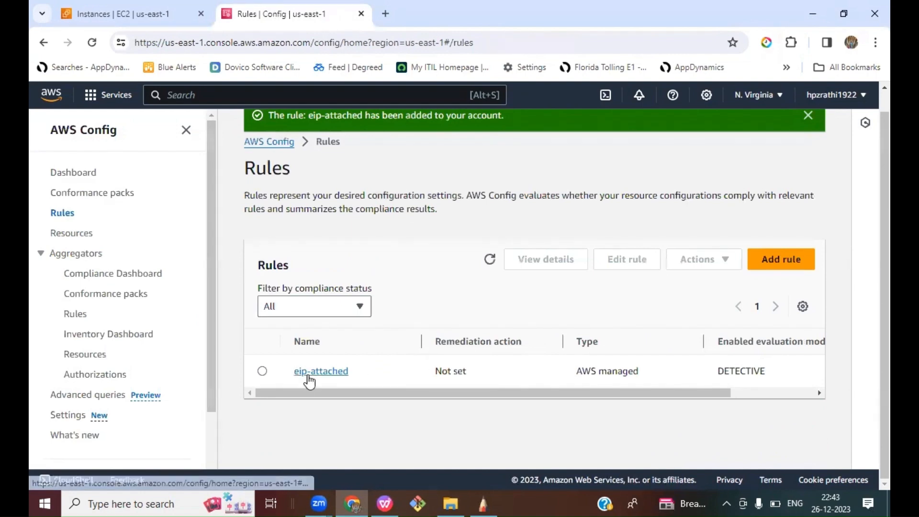
- Open the details of the eip-attached rule and check its evaluation status and resources in scope
click(263, 371)
click(312, 372)
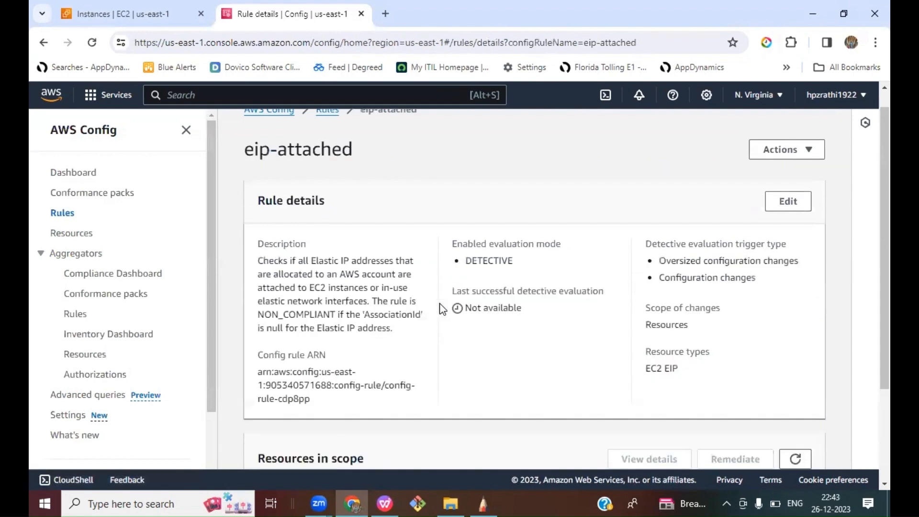
scroll(521, 336, down, 3)
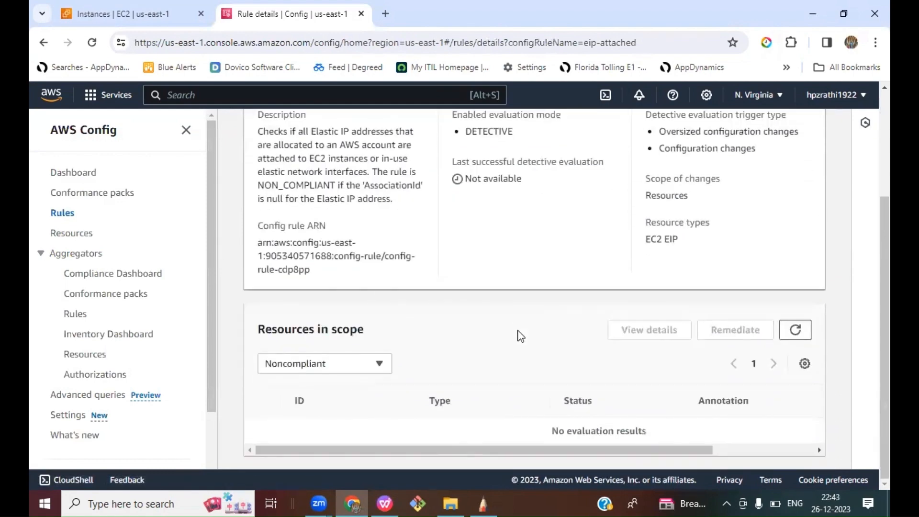
- Edit the eip-attached rule and set its resource category to AWS resources
scroll(521, 336, up, 3)
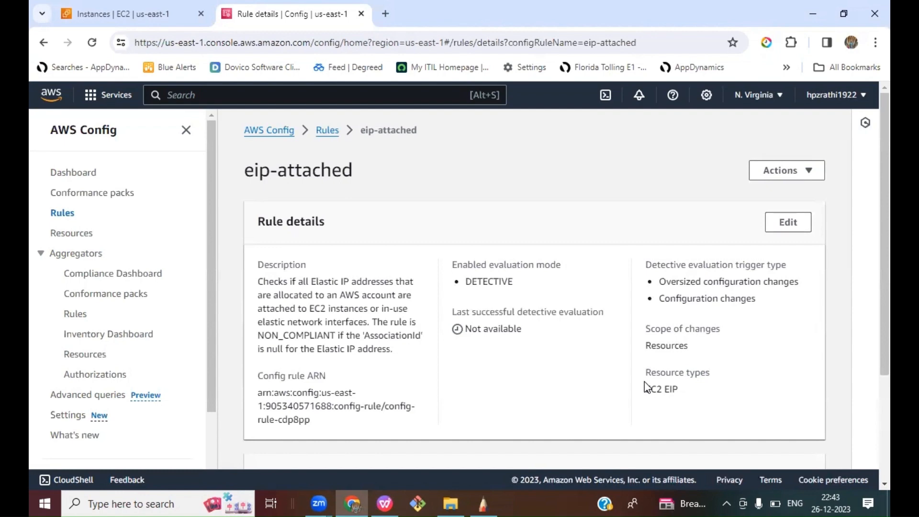
scroll(698, 415, down, 3)
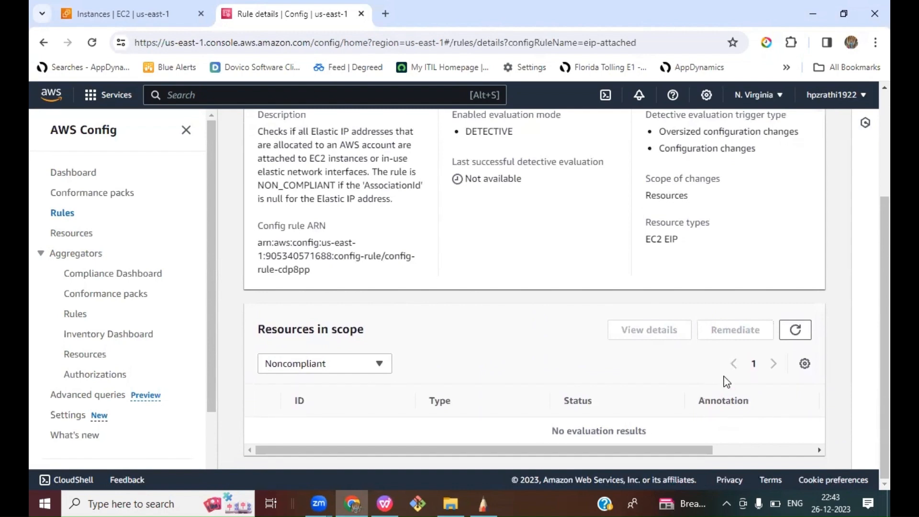
scroll(681, 393, up, 3)
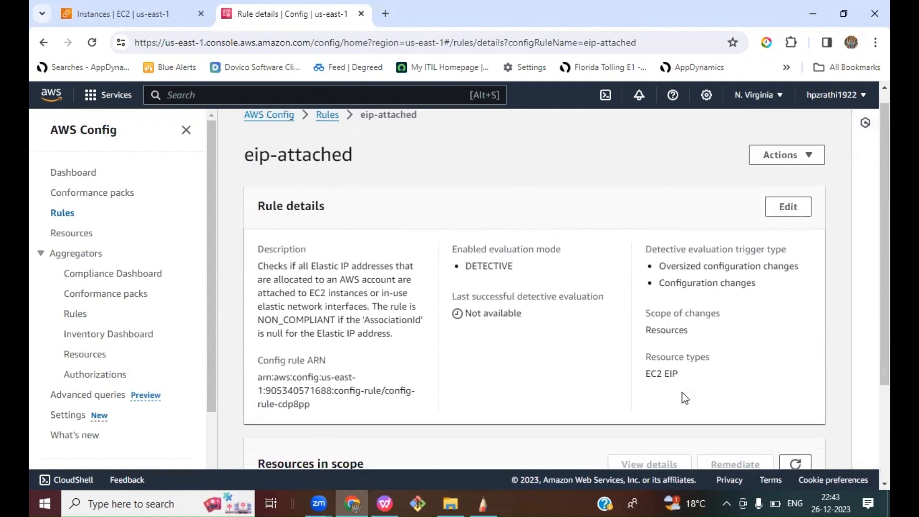
click(788, 222)
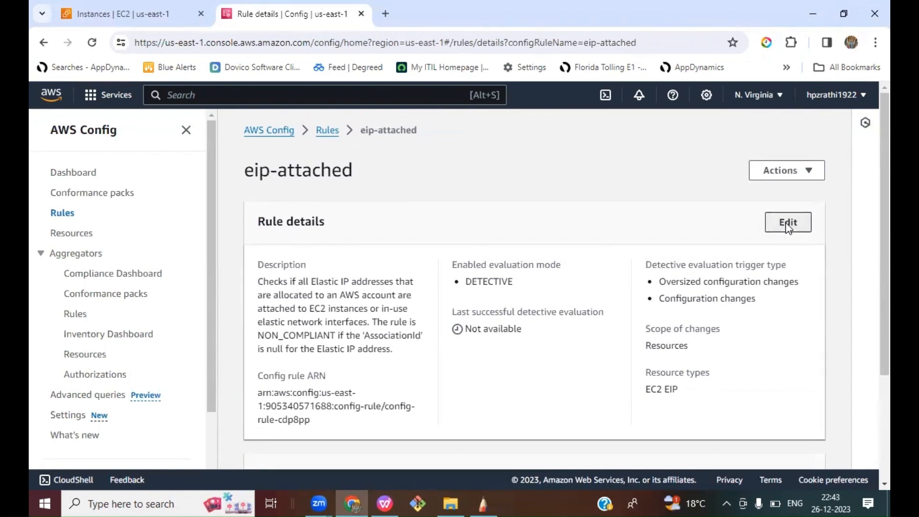
scroll(596, 331, down, 8)
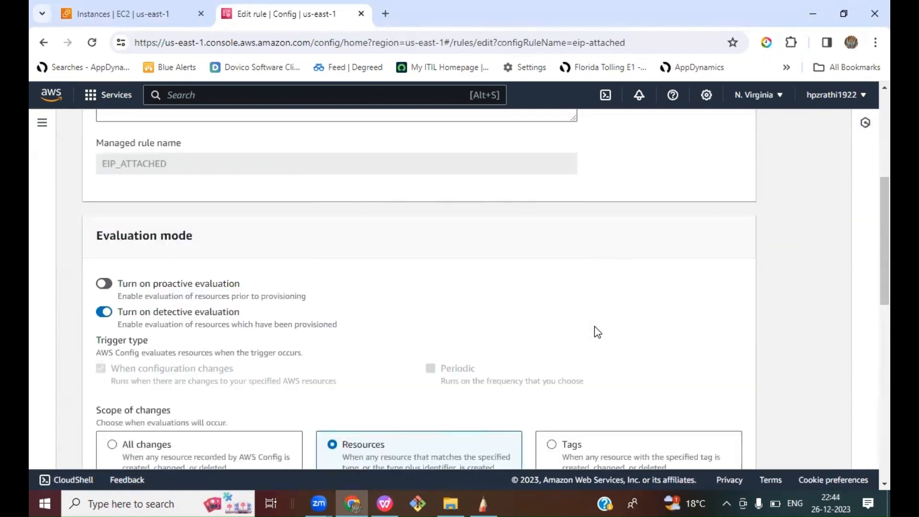
scroll(596, 331, down, 3)
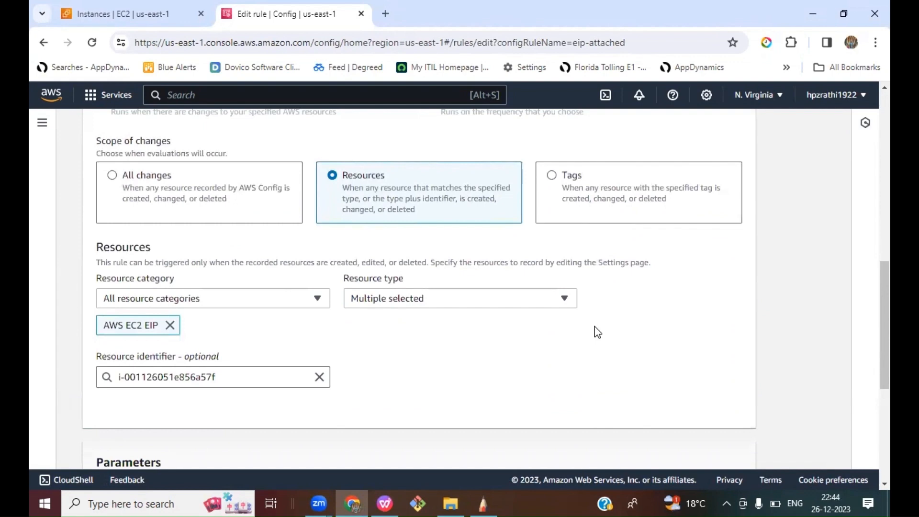
click(318, 301)
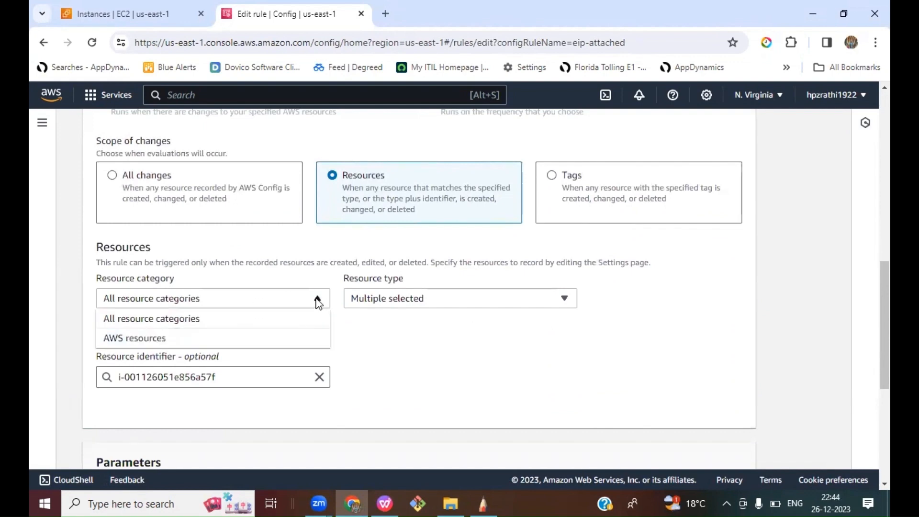
click(151, 339)
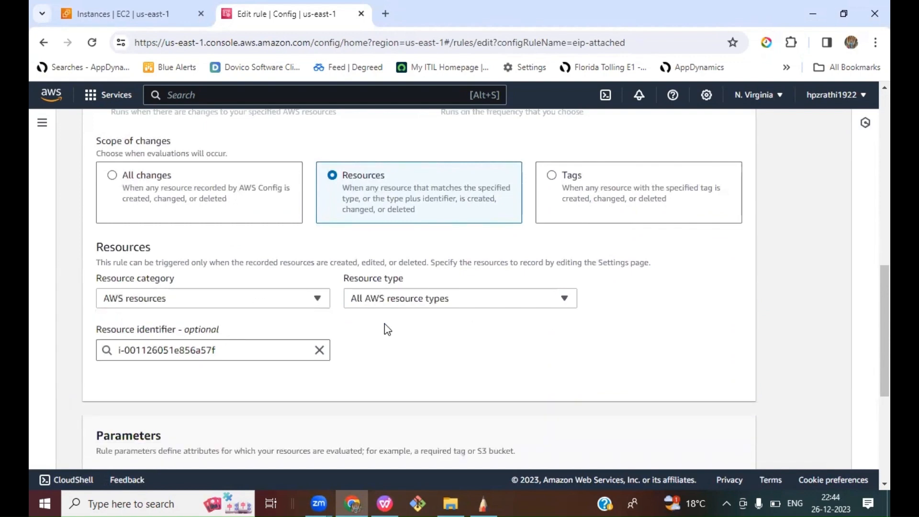
click(405, 304)
text(EC)
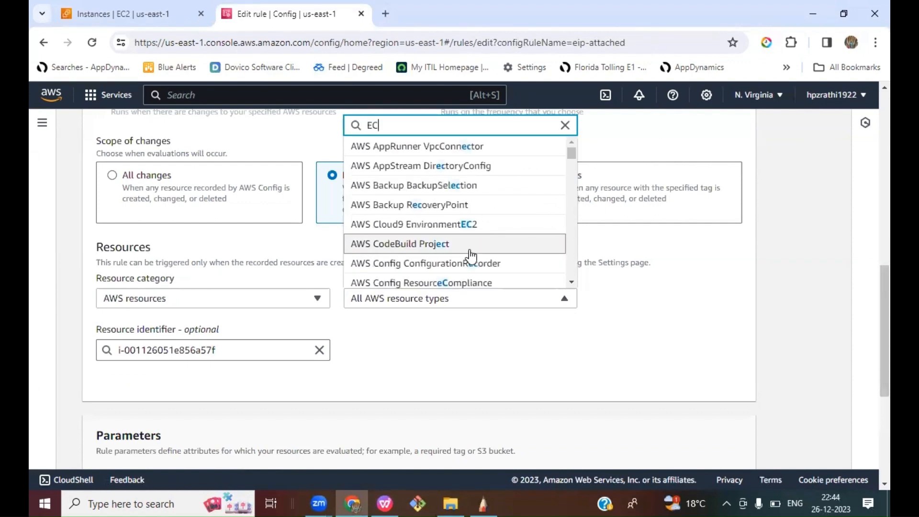
click(470, 250)
text(2)
right_click(469, 249)
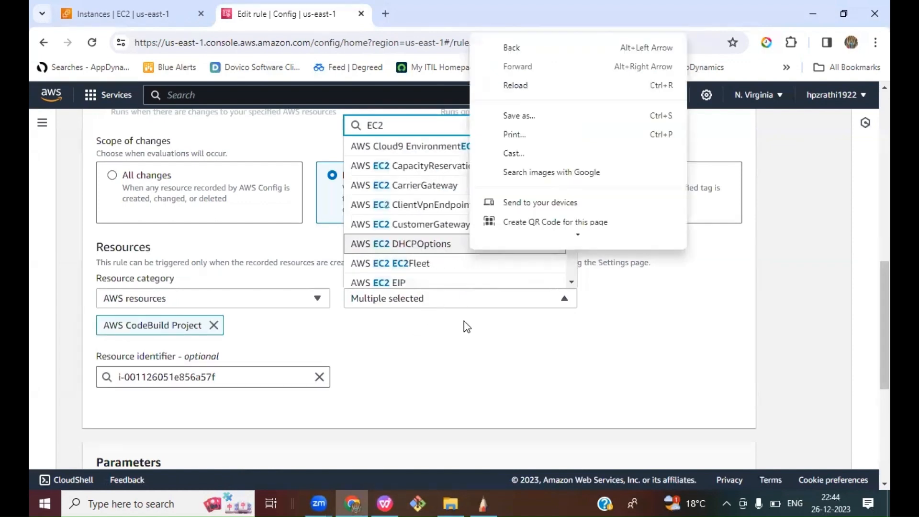
click(514, 388)
click(392, 307)
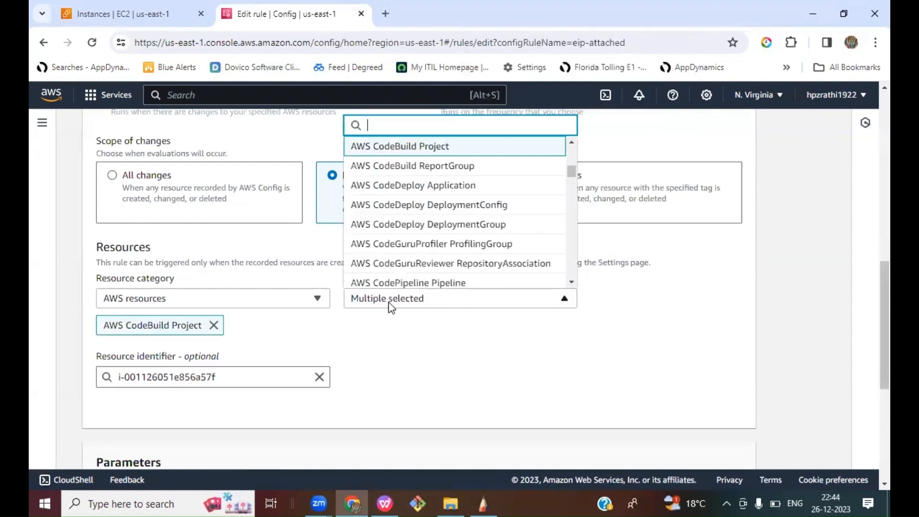
text(EC2)
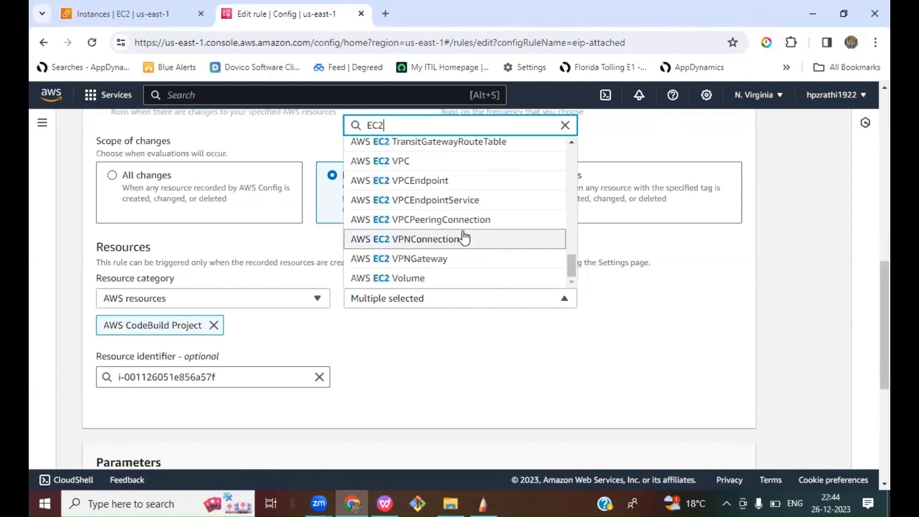
scroll(478, 217, up, 2)
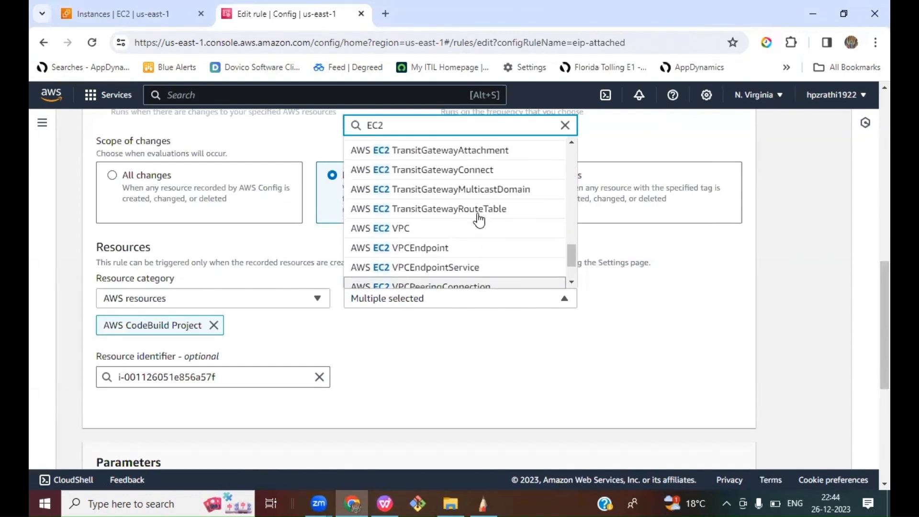
scroll(479, 220, down, 1)
scroll(479, 220, down, 1)
scroll(478, 219, up, 5)
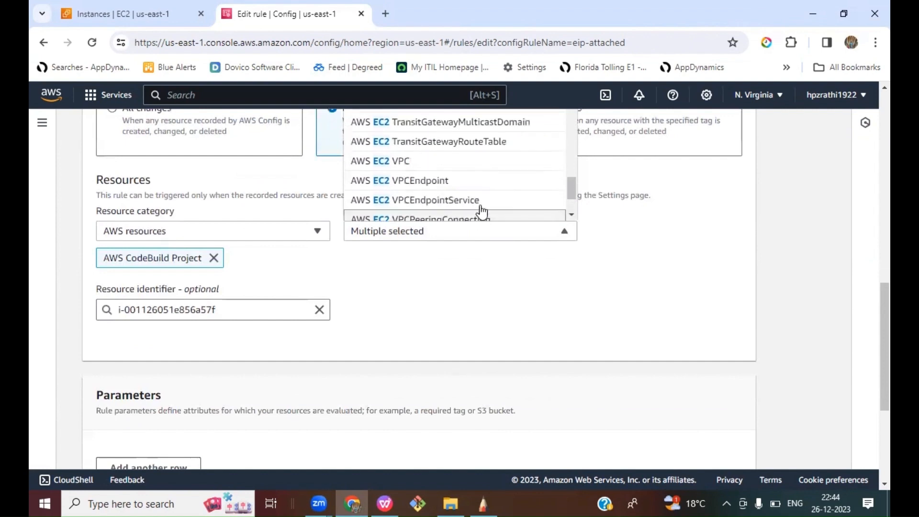
scroll(486, 194, down, 5)
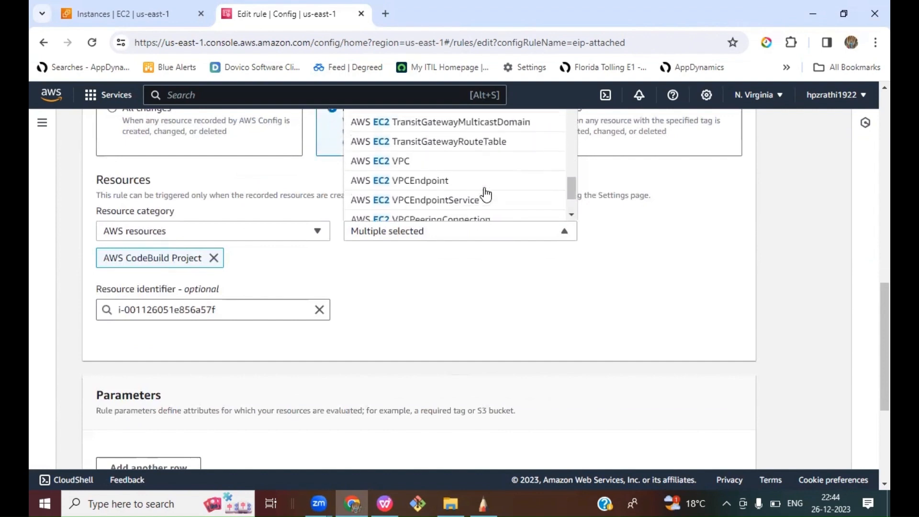
scroll(485, 194, down, 2)
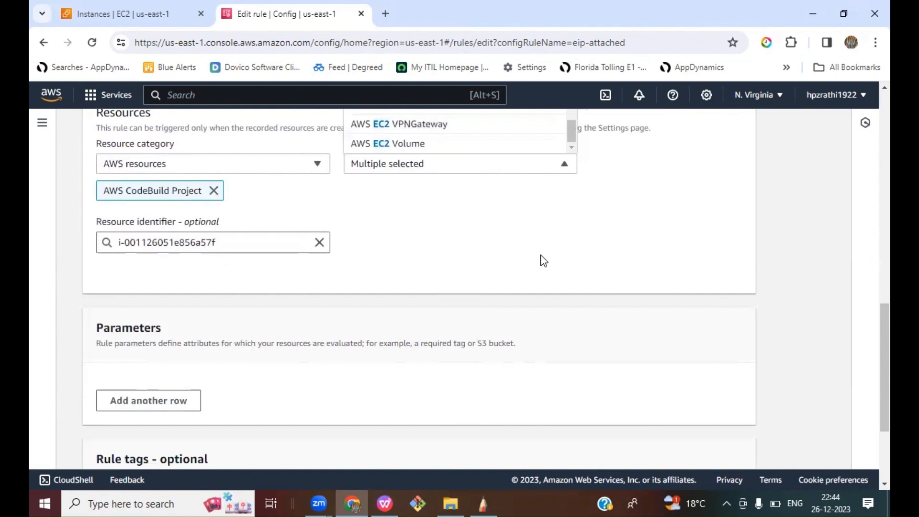
scroll(542, 259, up, 3)
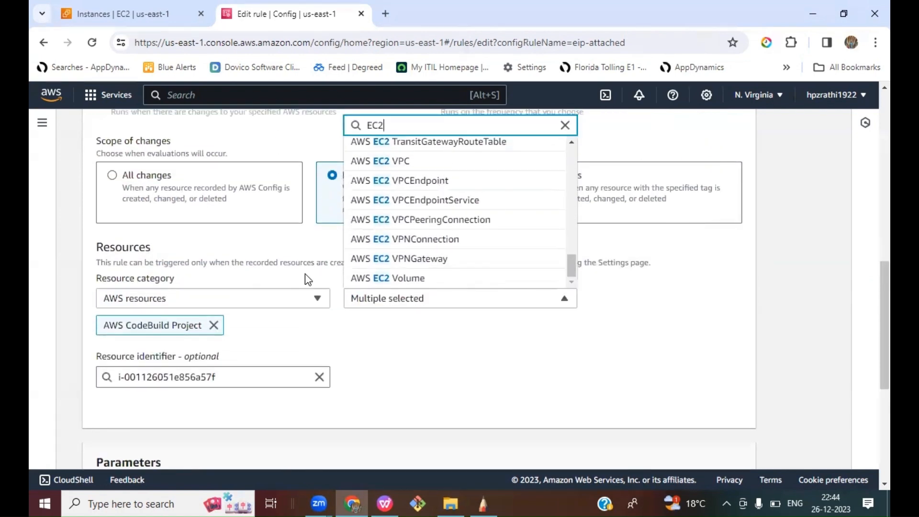
click(213, 325)
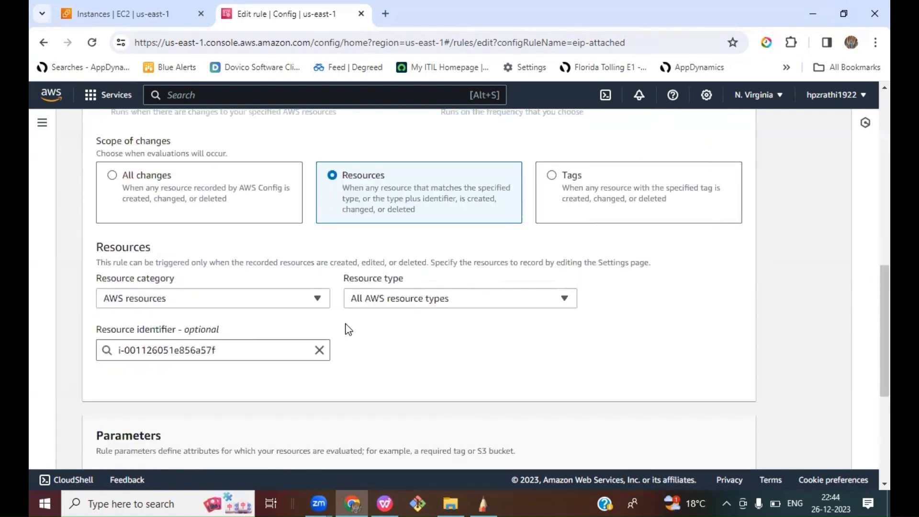
- Search the resource types for AWS EC2 and select AWS EC2 EIP for the rule
click(395, 301)
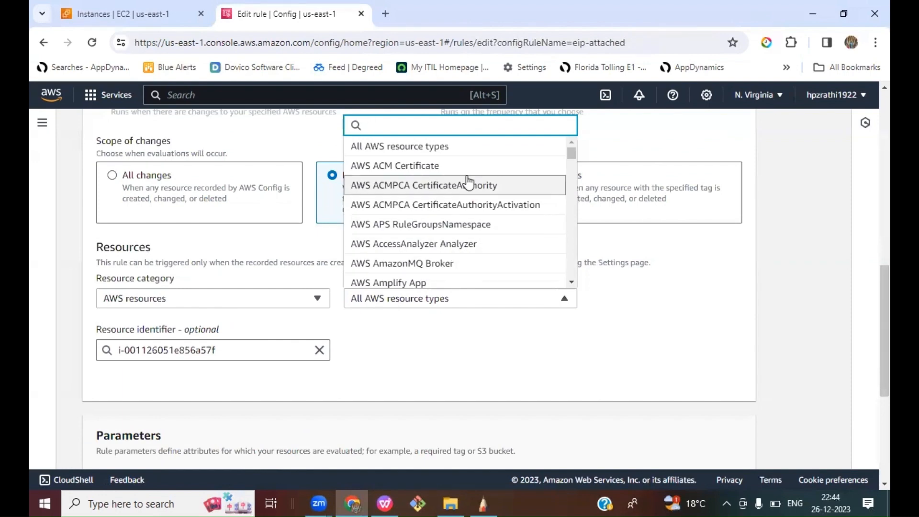
text(AWS )
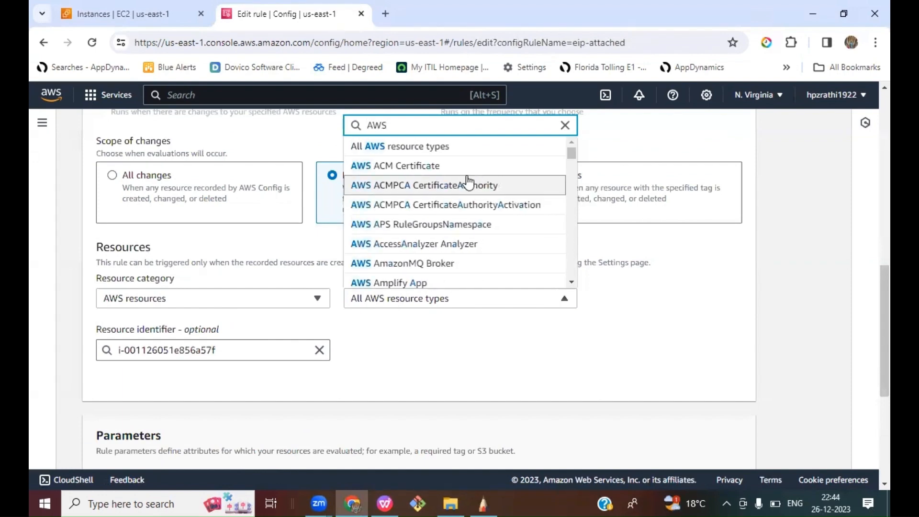
text(EC2)
right_click(469, 181)
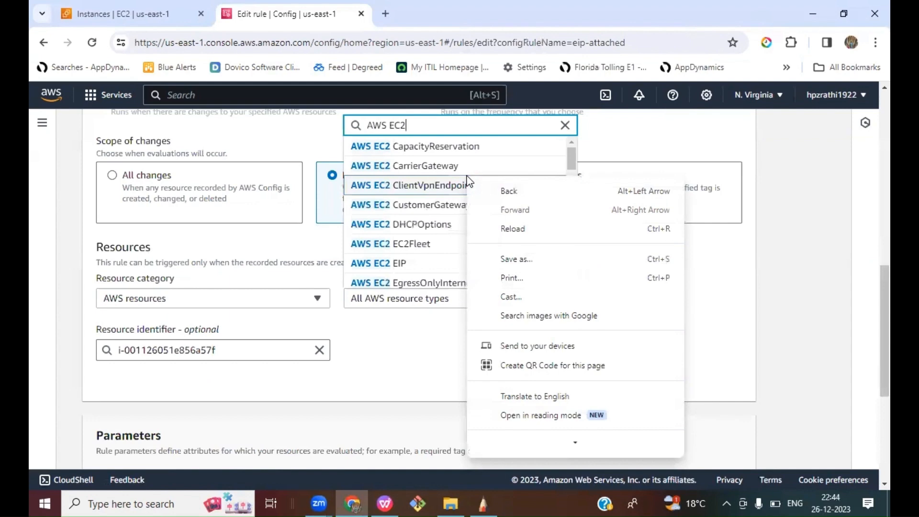
click(392, 269)
click(386, 267)
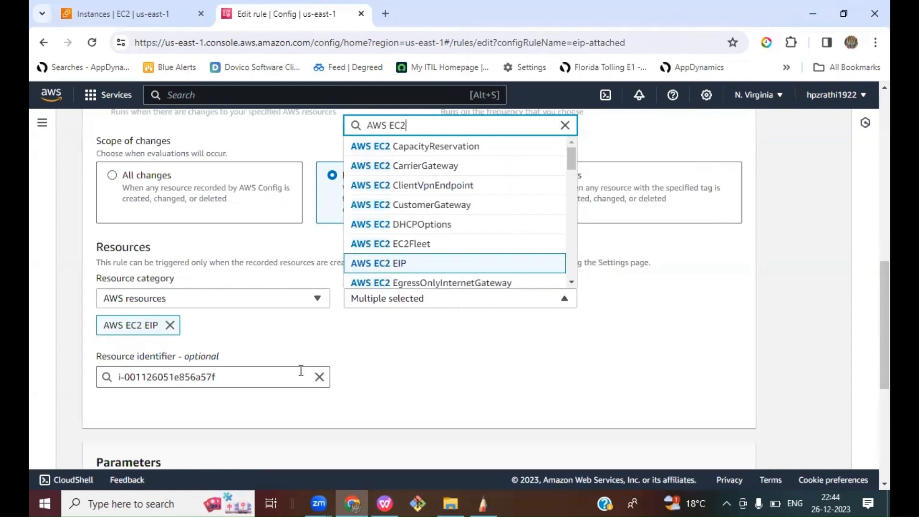
click(419, 380)
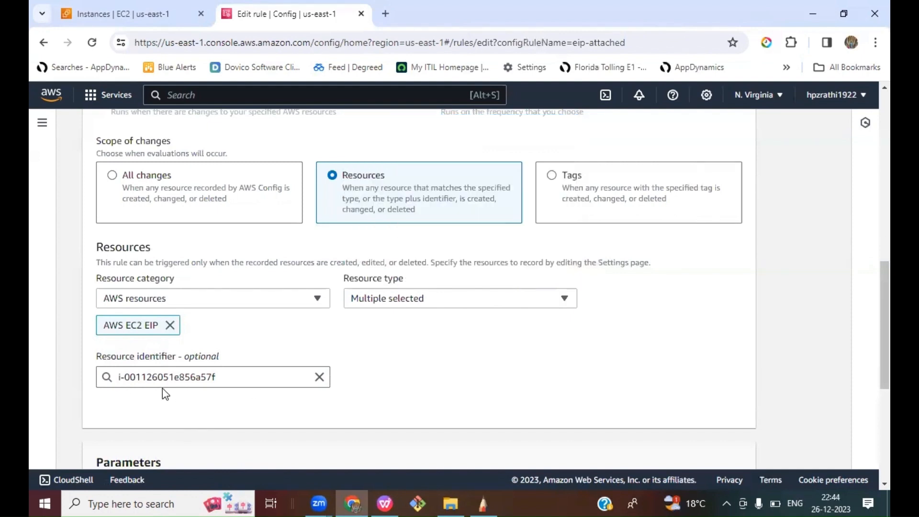
- Clear the rule's optional resource identifier and save the updated rule
click(320, 378)
scroll(529, 421, down, 5)
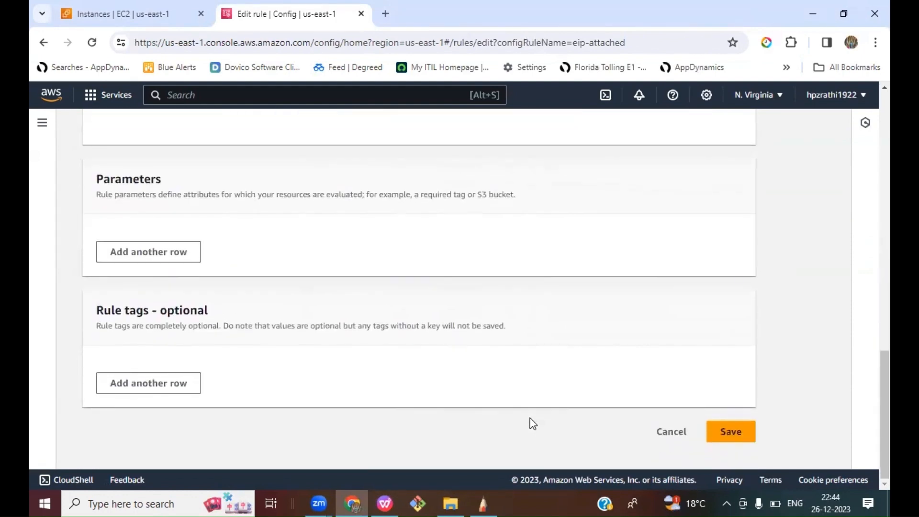
click(721, 438)
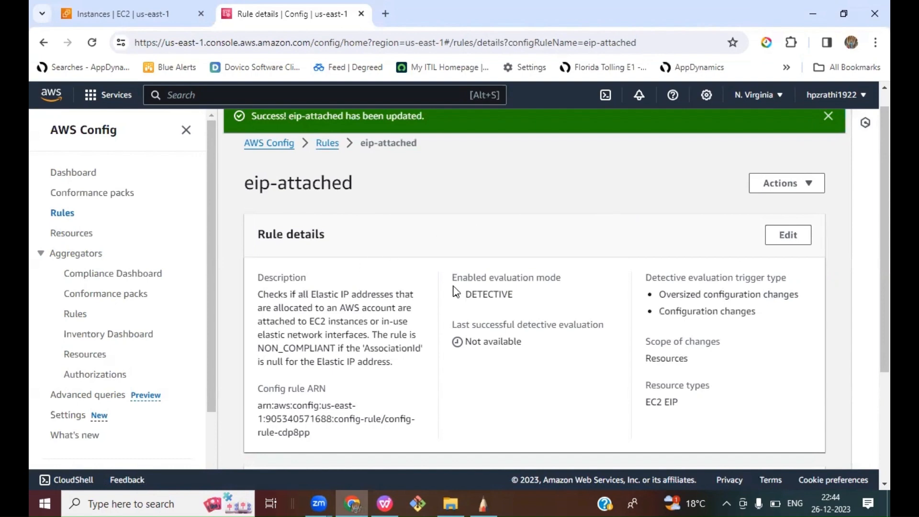
scroll(453, 287, up, 1)
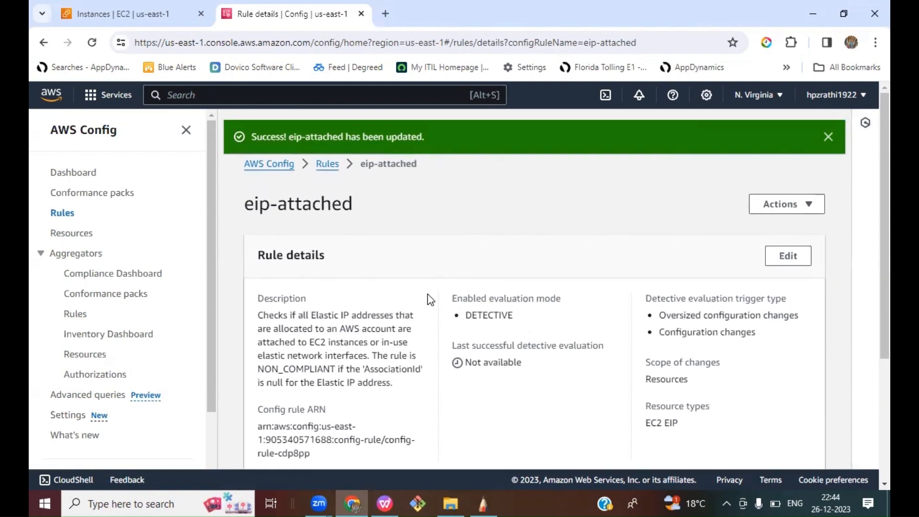
- Switch to the Lab Demo slide in WPS Presentation and draw tick marks beside the first two items
click(386, 503)
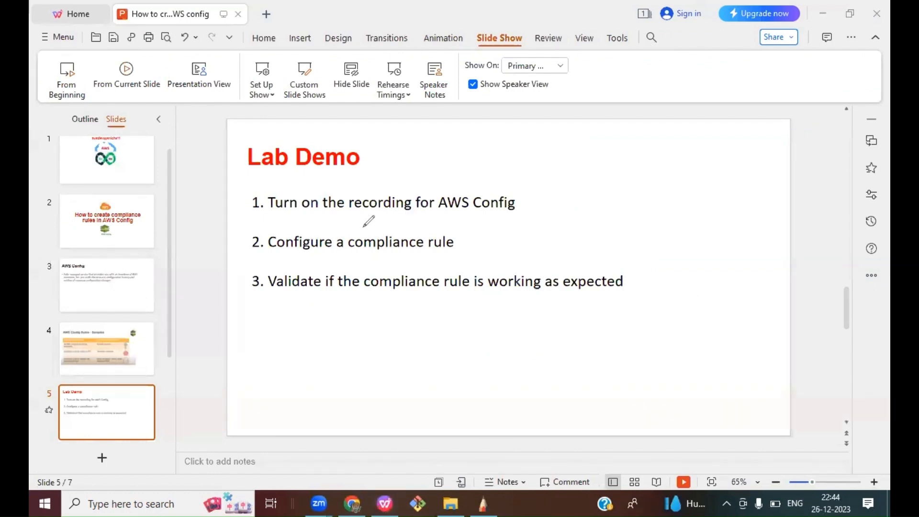
drag(522, 199, 602, 139)
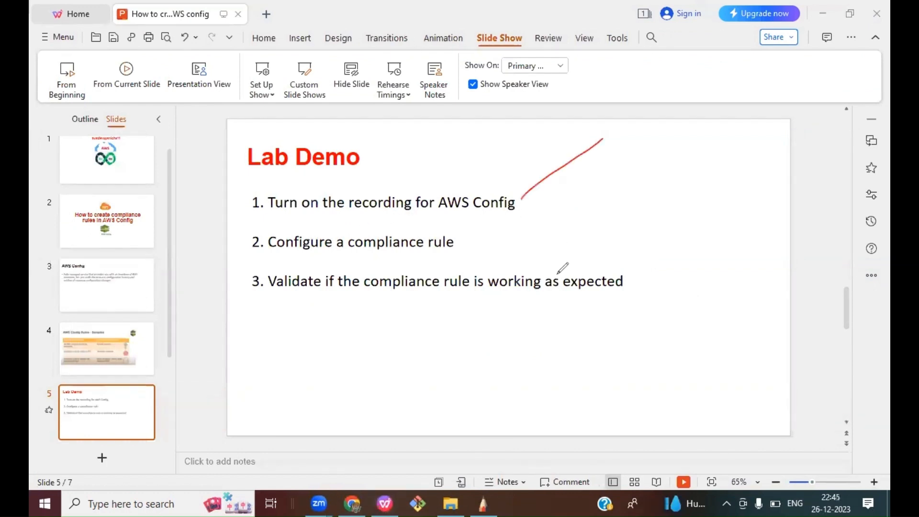
drag(462, 250, 504, 225)
- Back in the EC2 console in Chrome, allocate a new Elastic IP address in us-east-1 from Amazon's pool of IPv4 addresses
click(352, 503)
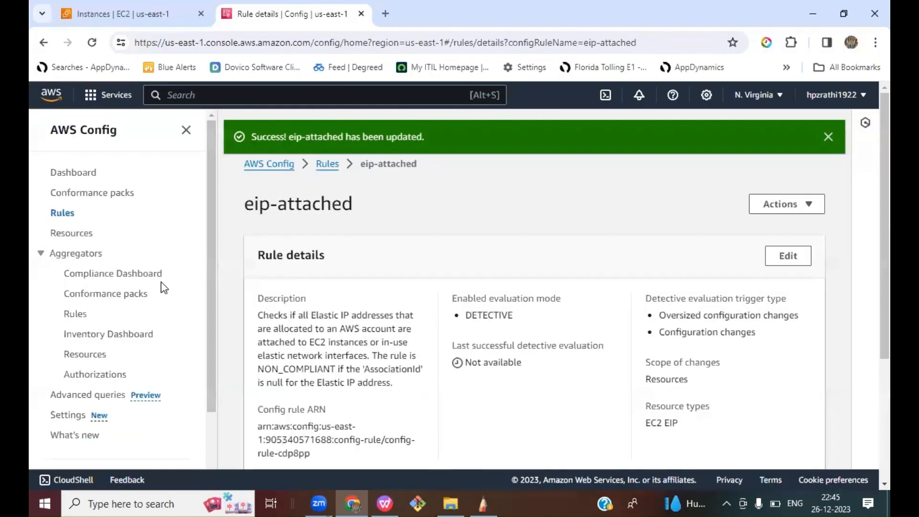
click(117, 14)
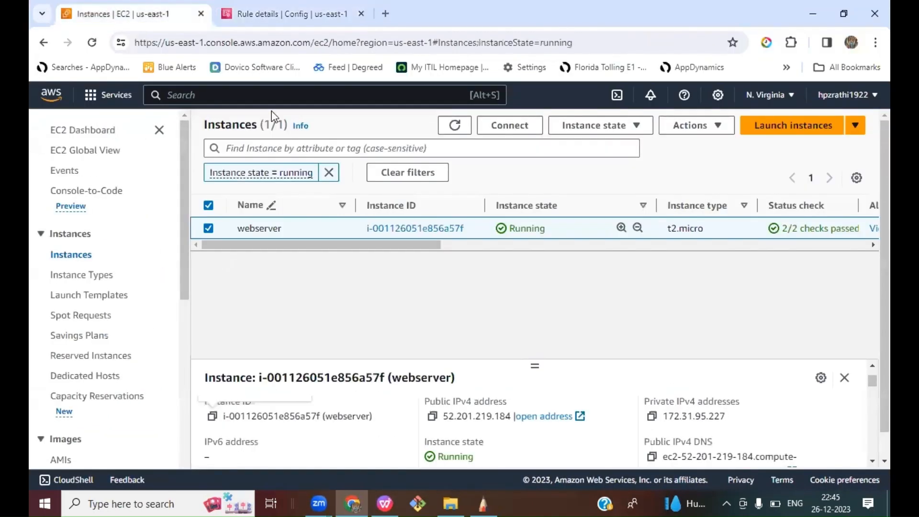
drag(177, 242, 196, 388)
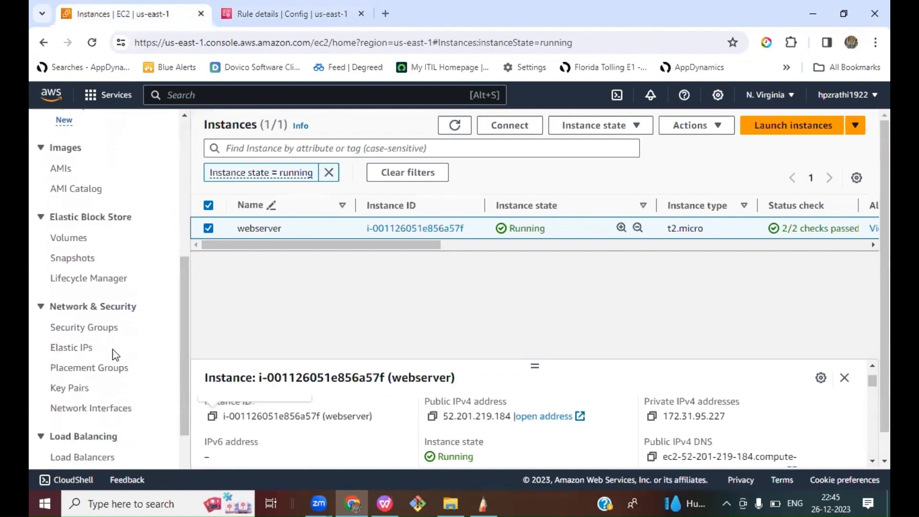
click(79, 347)
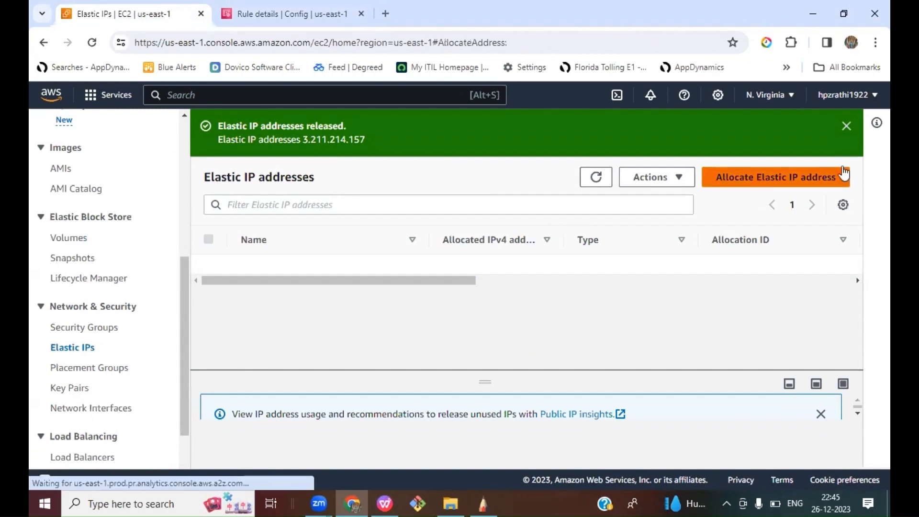
click(842, 175)
scroll(585, 301, down, 5)
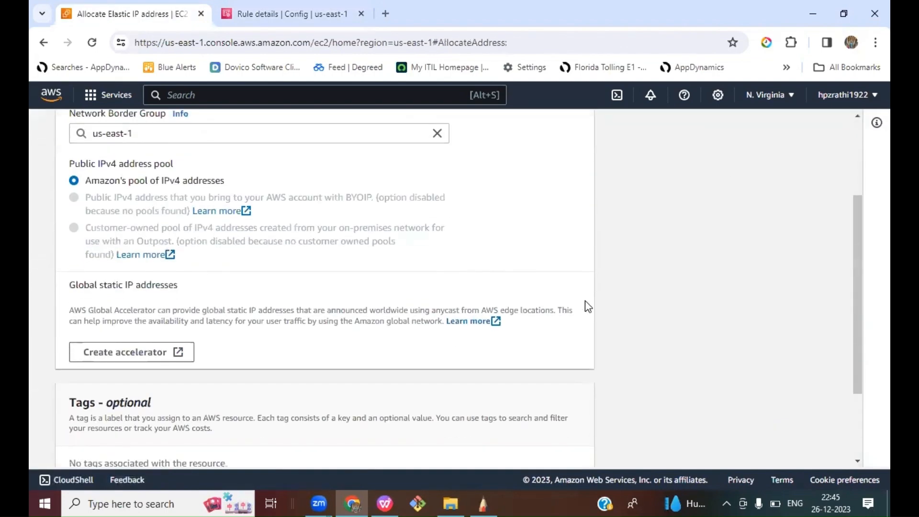
click(559, 443)
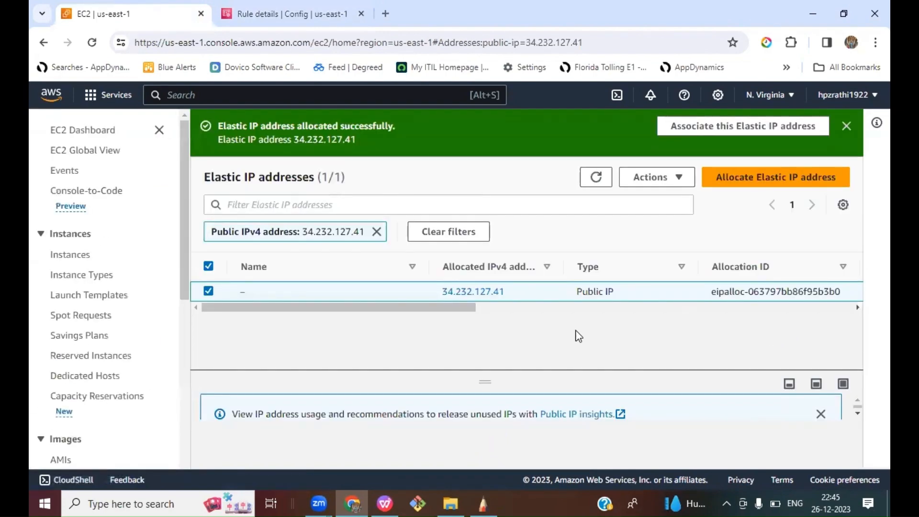
click(548, 61)
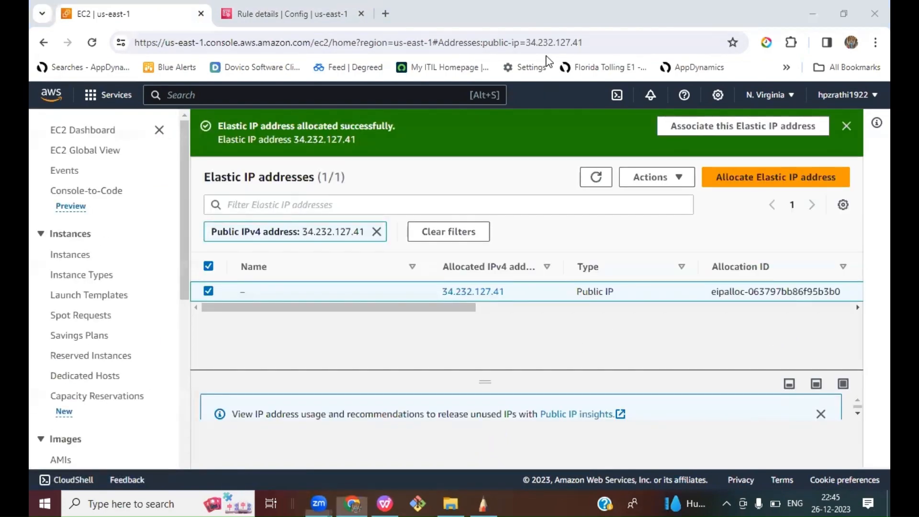
- Switch to the AWS Config console, go to the Rules list and refresh it
drag(442, 299, 504, 297)
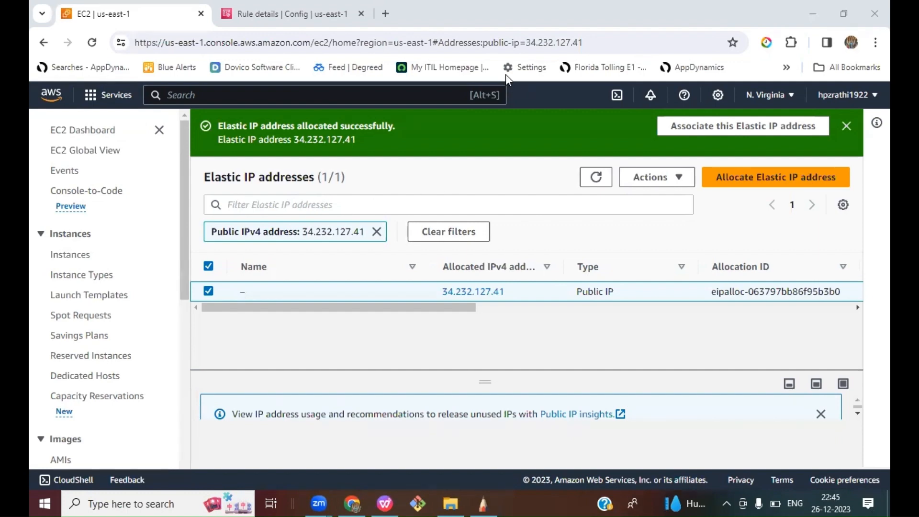
key(ctrl+Tab)
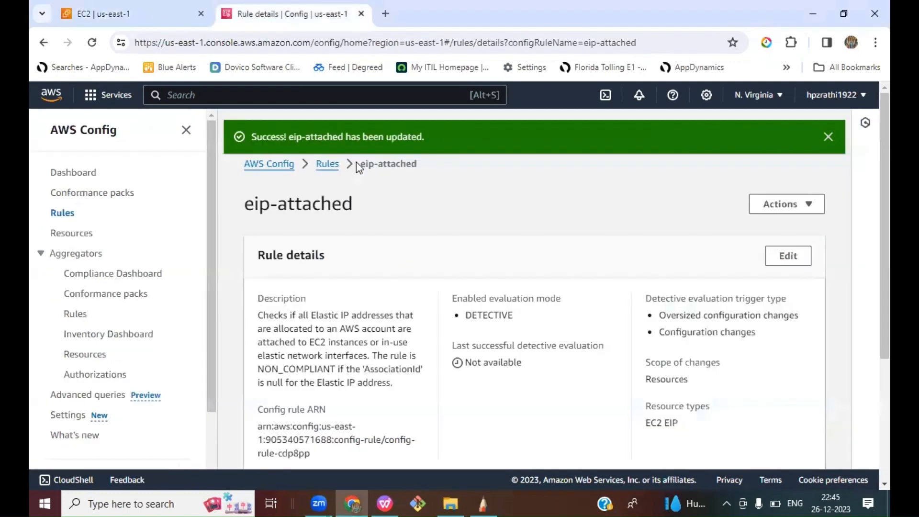
scroll(638, 317, down, 3)
click(326, 166)
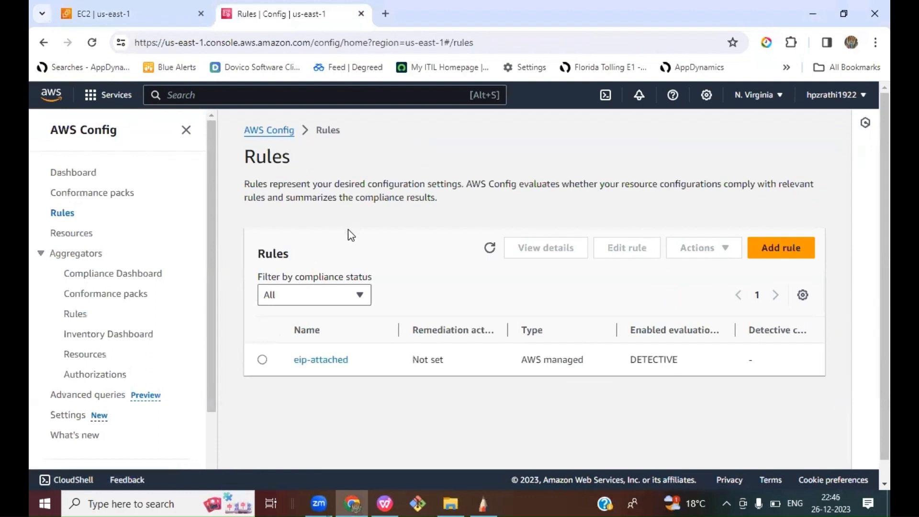
click(490, 249)
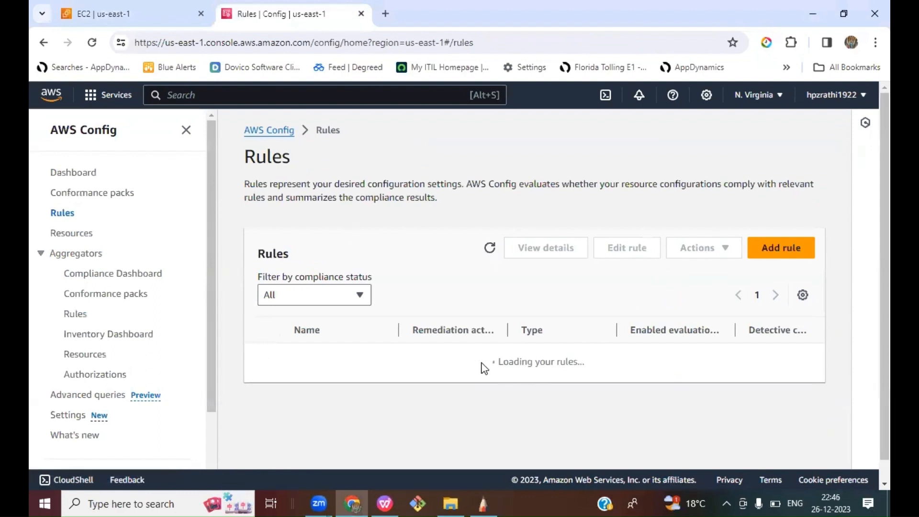
- Check the eip-attached rule's resources in scope by refreshing them, and return to the Rules list
click(314, 366)
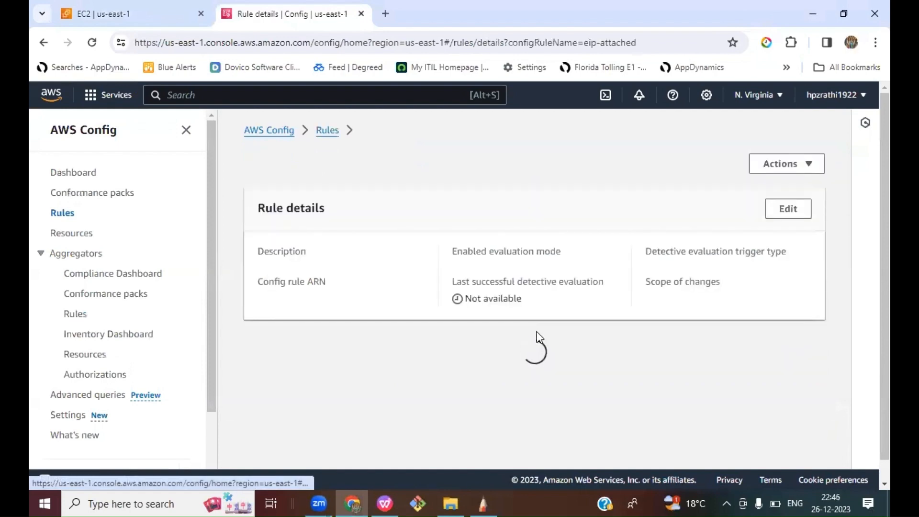
scroll(707, 337, down, 3)
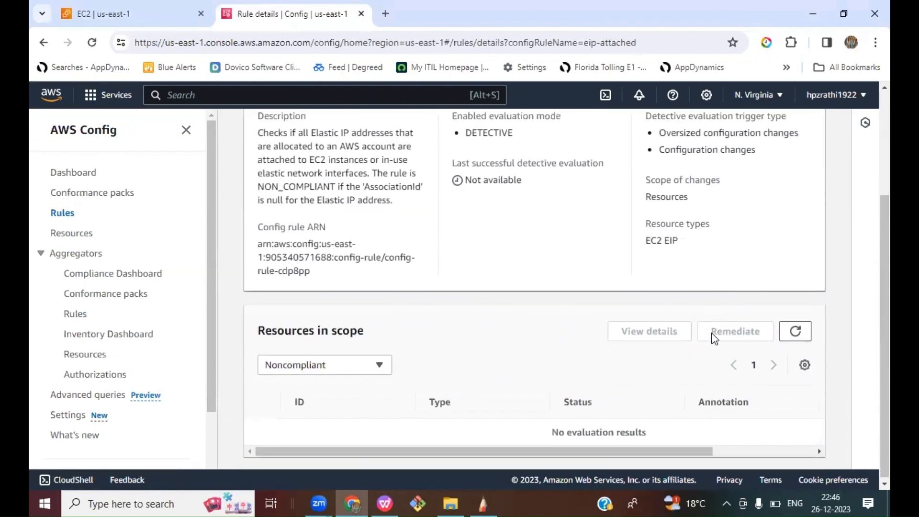
click(799, 332)
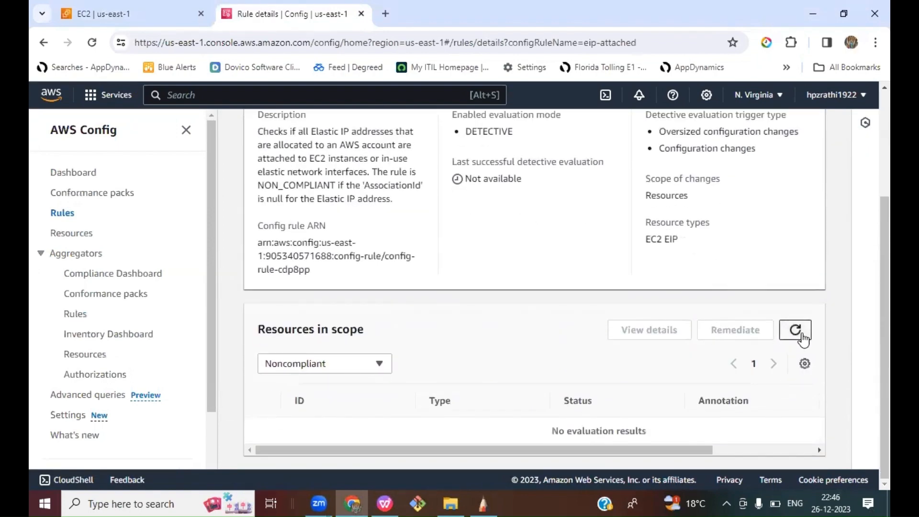
scroll(800, 333, up, 1)
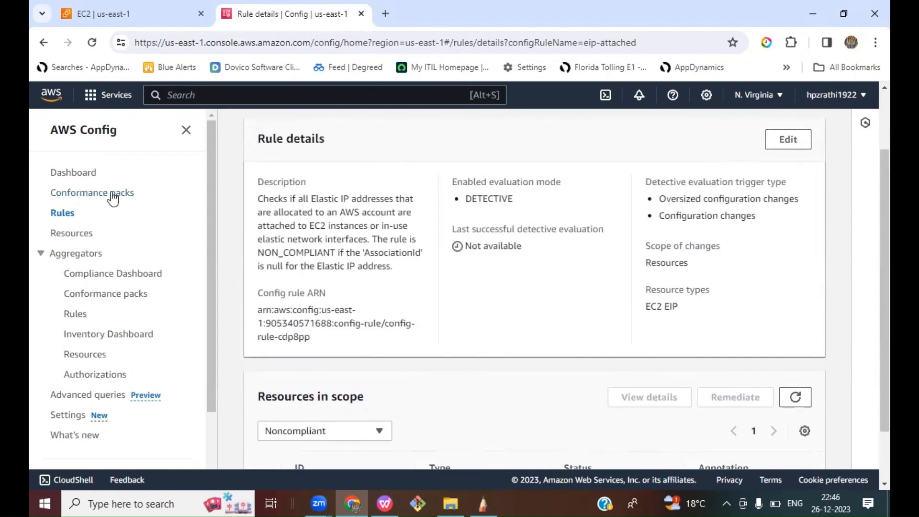
click(62, 214)
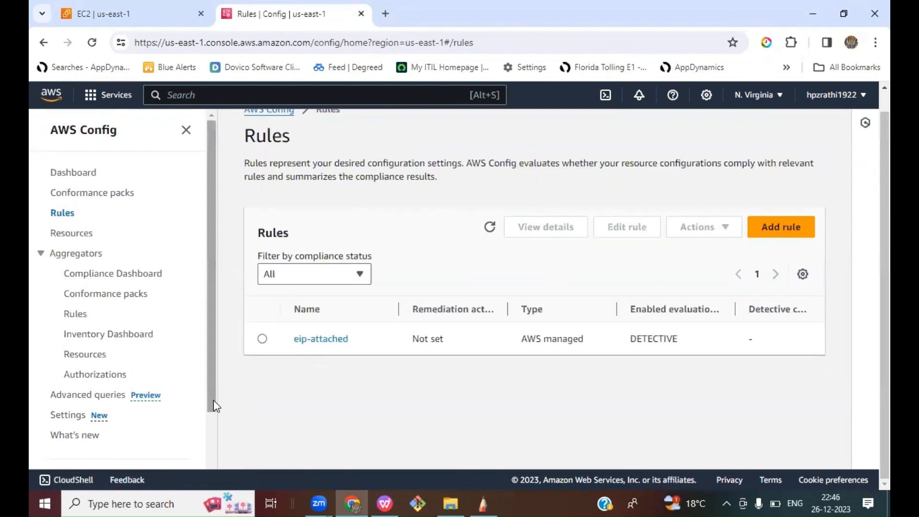
drag(213, 405, 228, 321)
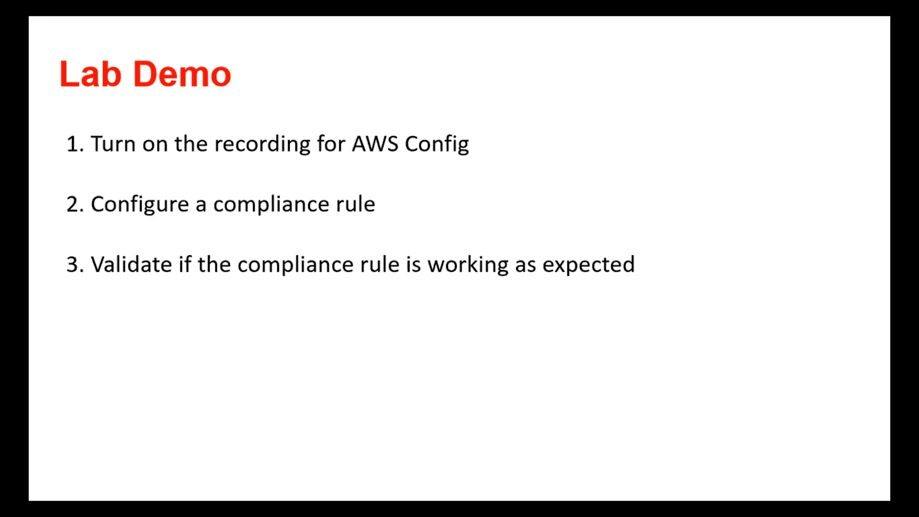
- Exit the slide show, switch to the AWS Config dashboard in Chrome and mark the noncompliant rules and noncompliant resources entries
key(Escape)
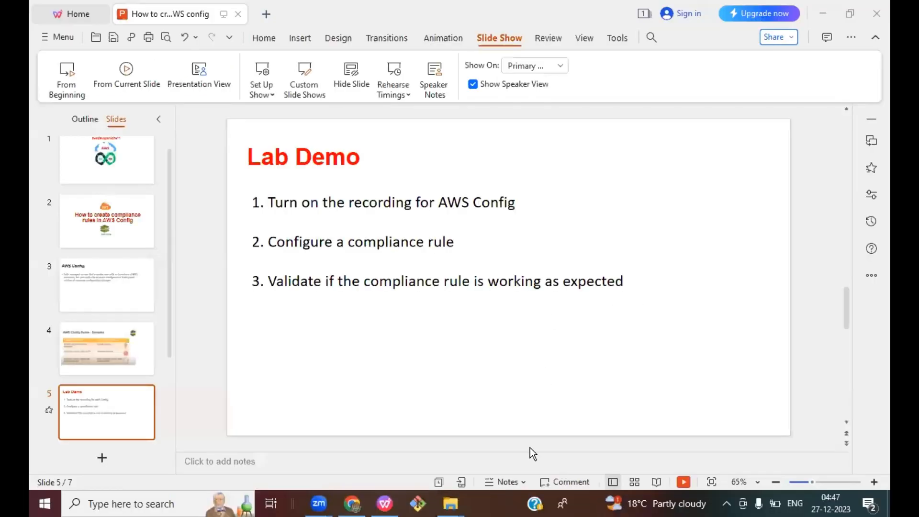
click(357, 494)
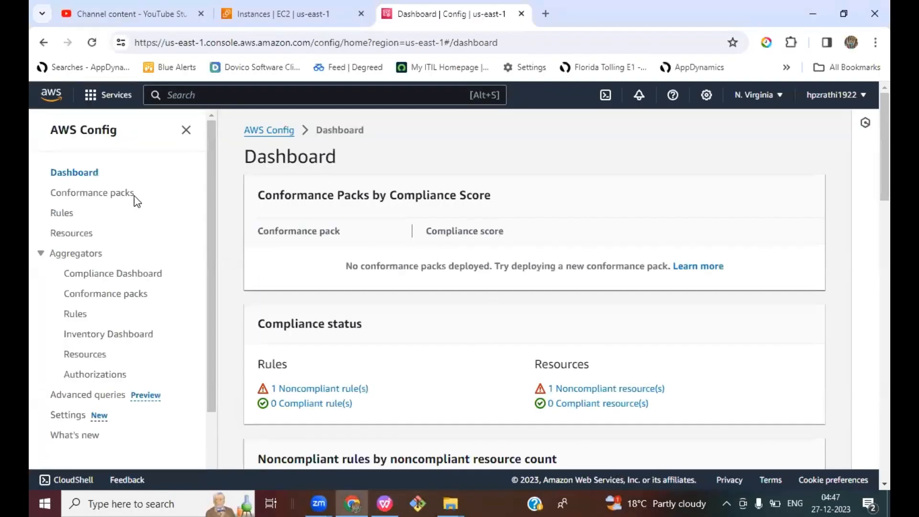
scroll(604, 344, down, 3)
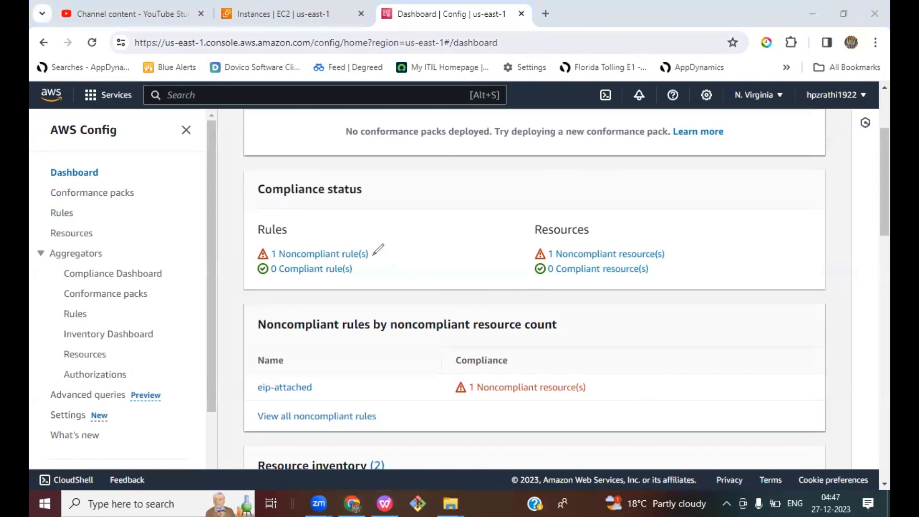
drag(373, 256, 415, 226)
drag(673, 257, 706, 223)
- Open the eip-attached rule from the noncompliant rules and review its details and resources in scope
click(283, 387)
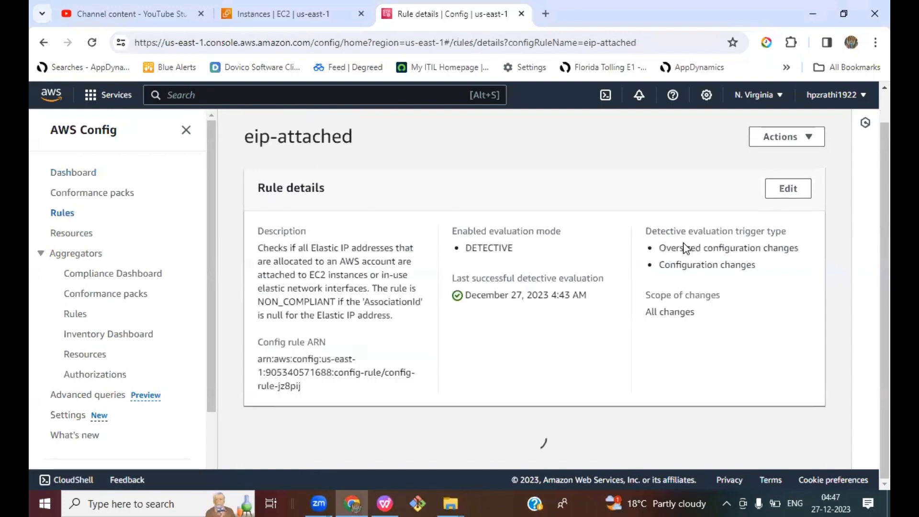
scroll(686, 248, down, 2)
scroll(686, 248, up, 1)
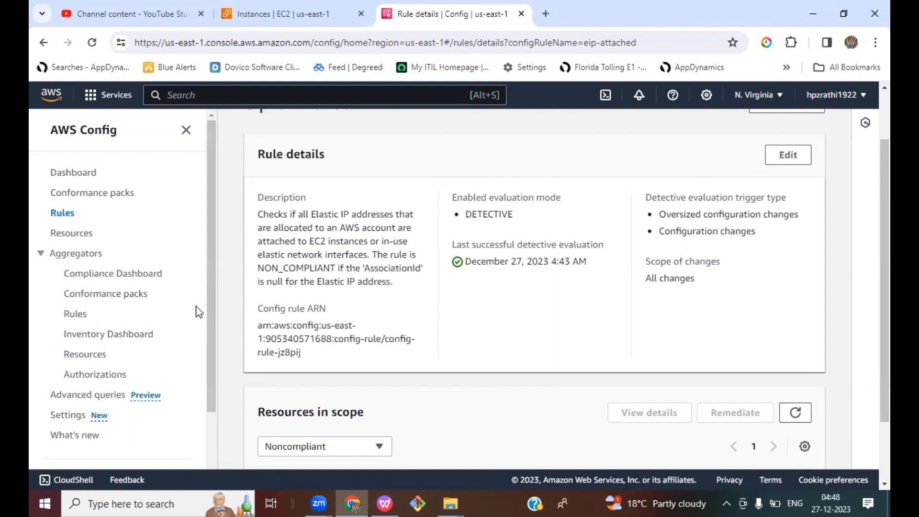
- Go to the EC2 console and open the list of Elastic IP addresses
click(272, 20)
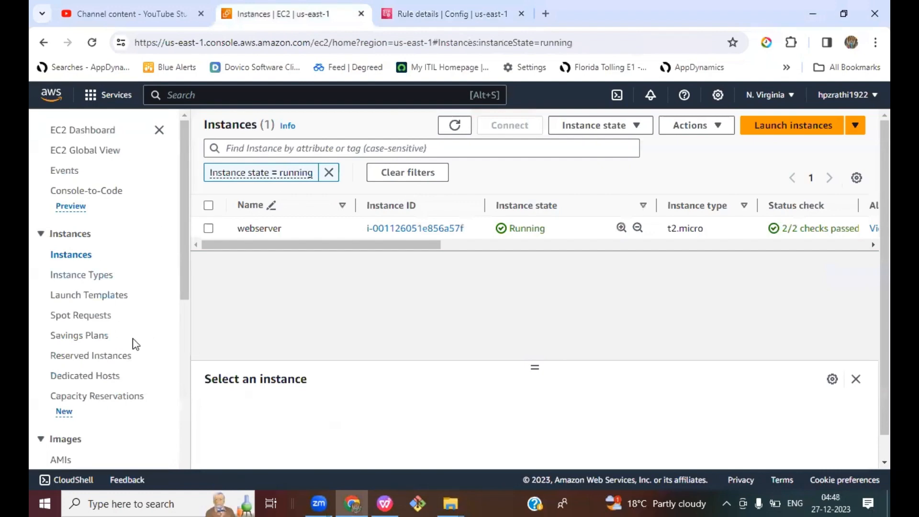
scroll(140, 371, down, 3)
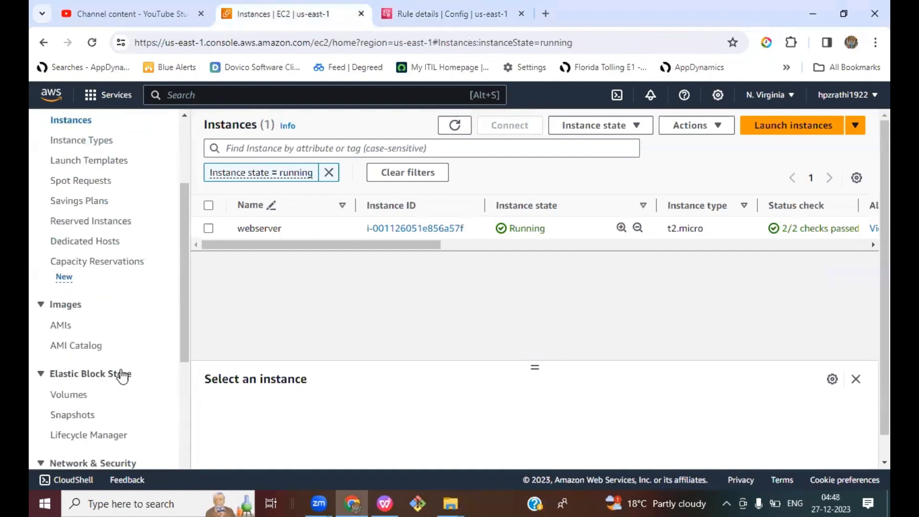
scroll(121, 373, down, 3)
click(72, 370)
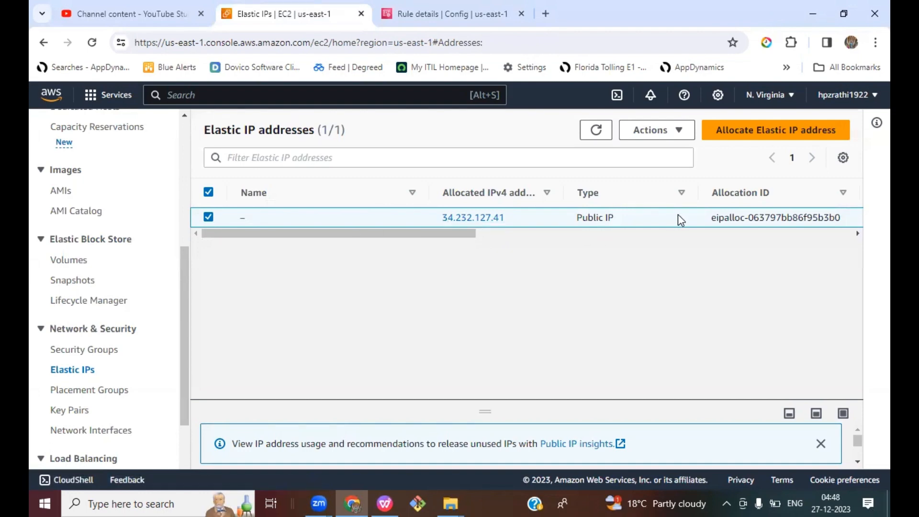
- Associate the selected Elastic IP address with the running webserver instance
click(678, 129)
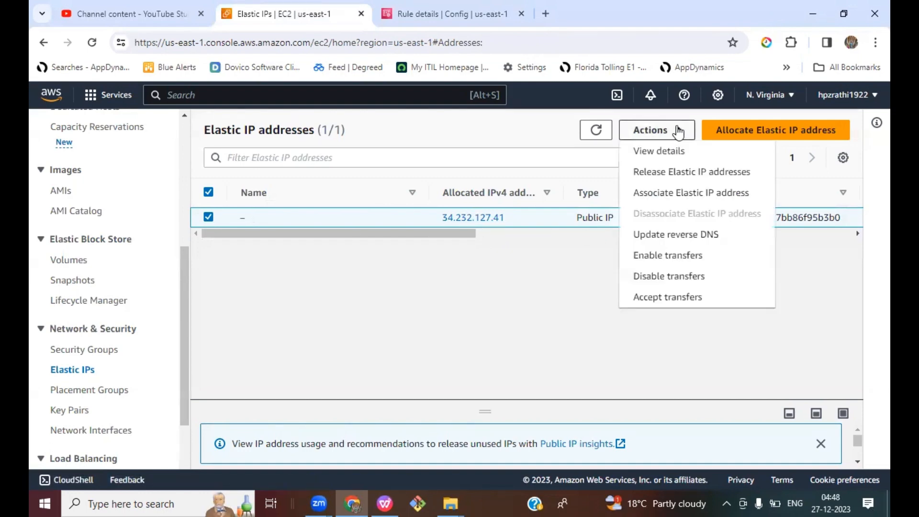
click(670, 198)
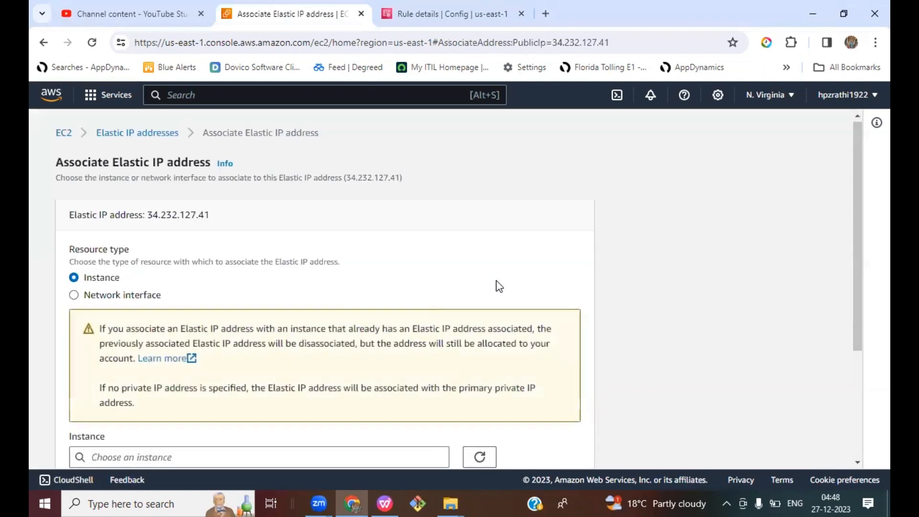
scroll(496, 285, down, 3)
click(147, 323)
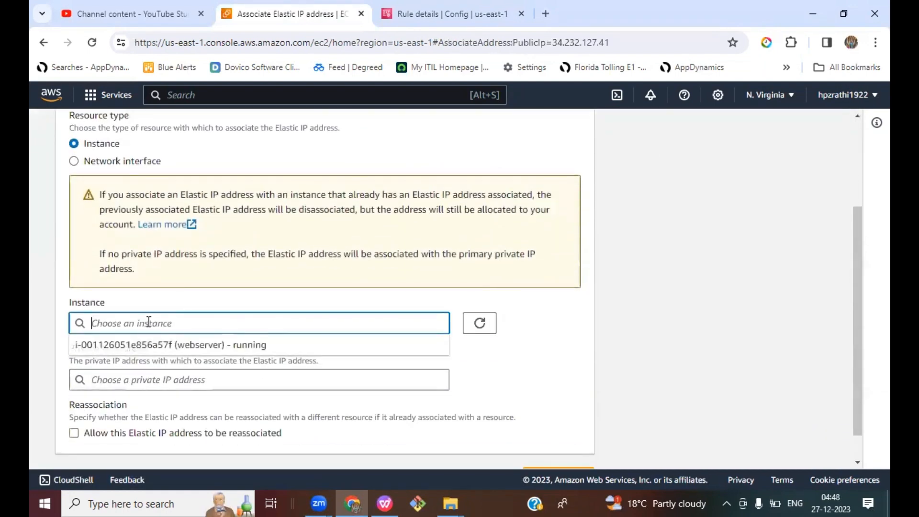
click(165, 344)
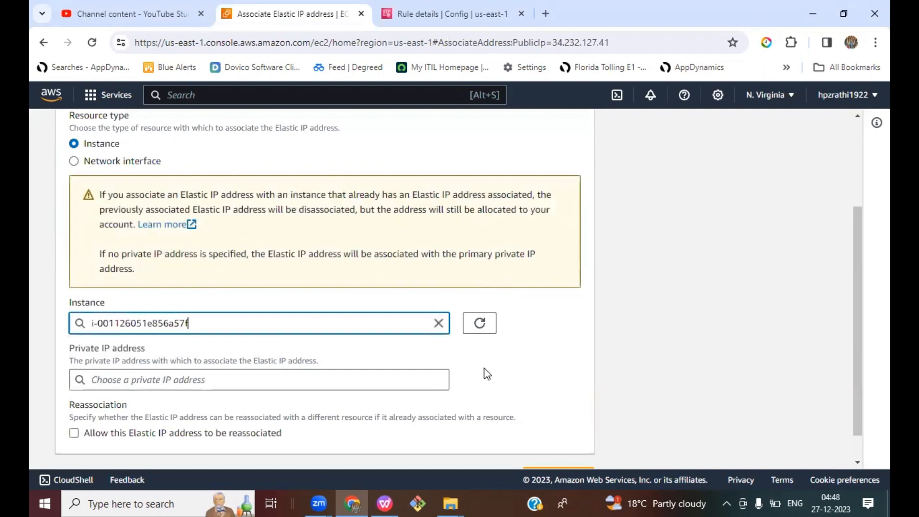
scroll(587, 401, up, 1)
scroll(585, 401, down, 2)
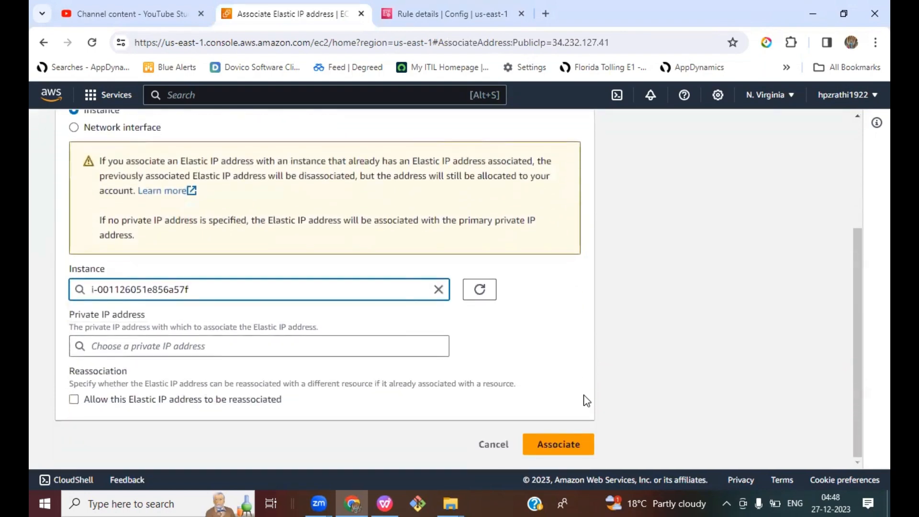
click(559, 446)
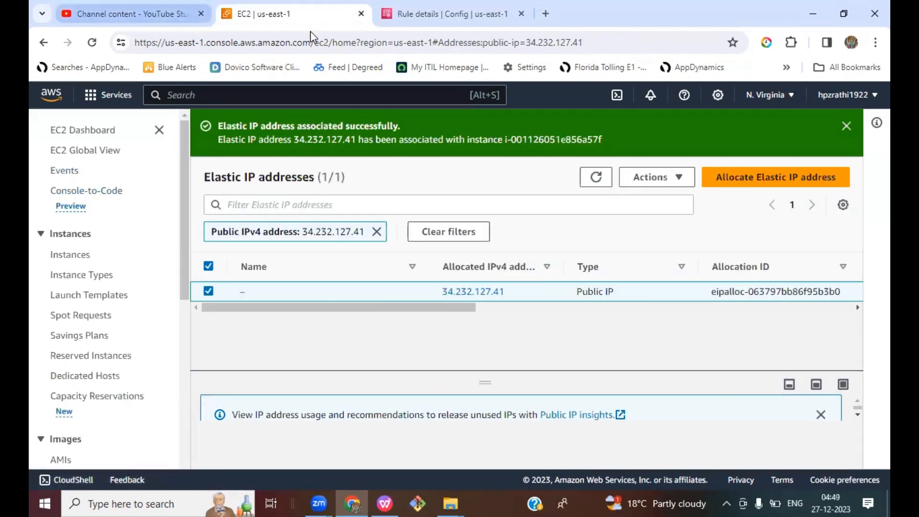
- Return to the eip-attached rule details in AWS Config and check the resources in scope
double_click(665, 24)
click(462, 33)
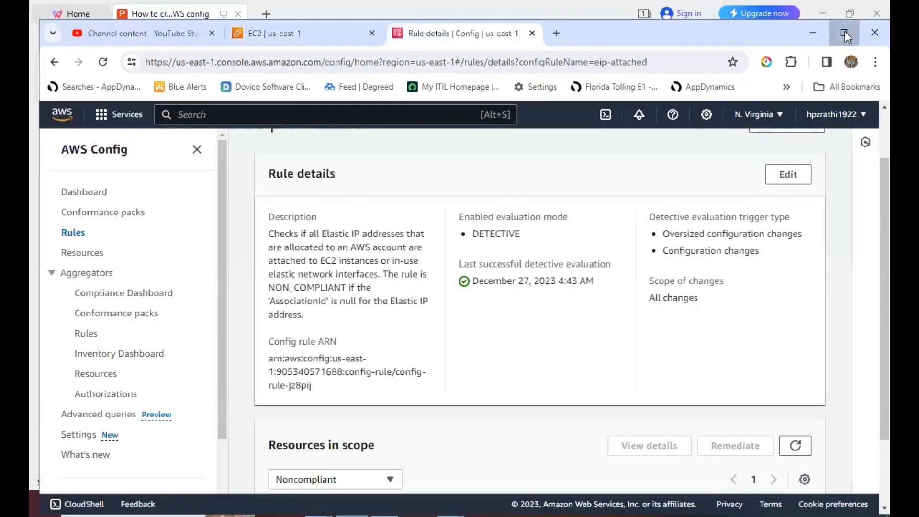
click(845, 31)
scroll(639, 263, down, 2)
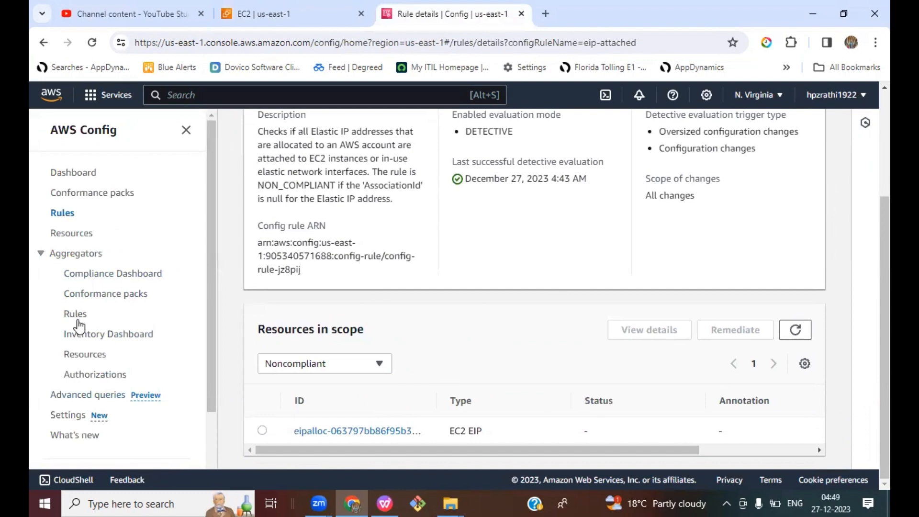
- Open the AWS Config dashboard, review the noncompliant rules and resource inventory, and reload the page
click(53, 172)
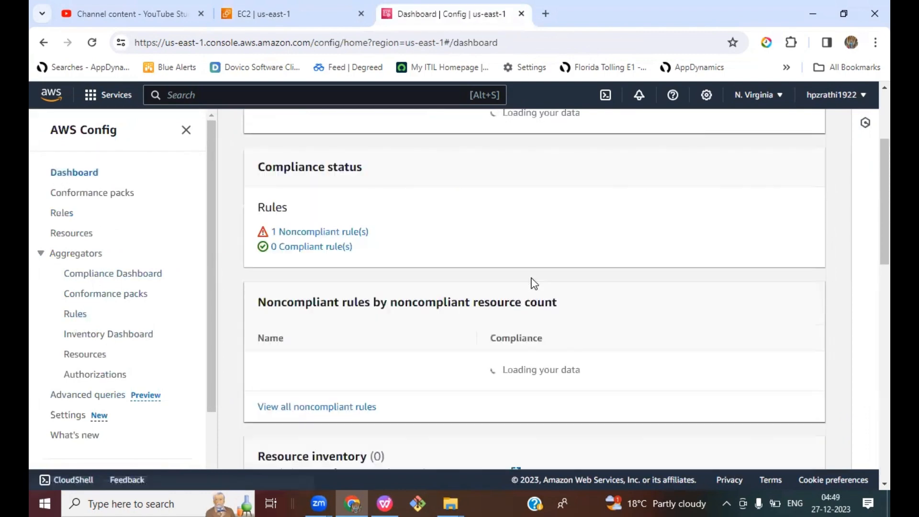
scroll(592, 311, down, 5)
scroll(594, 314, up, 3)
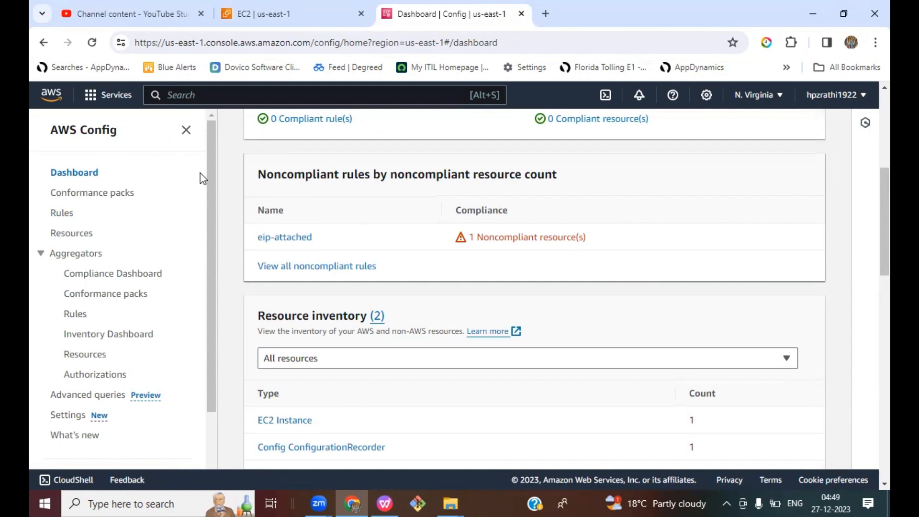
click(92, 42)
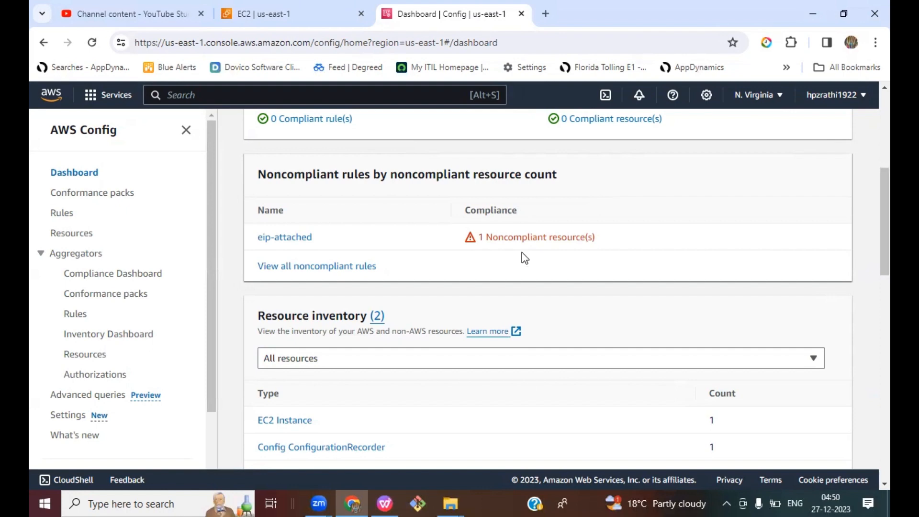
- Reload the dashboard once more and recheck the compliance status of rules and resources
scroll(523, 256, up, 3)
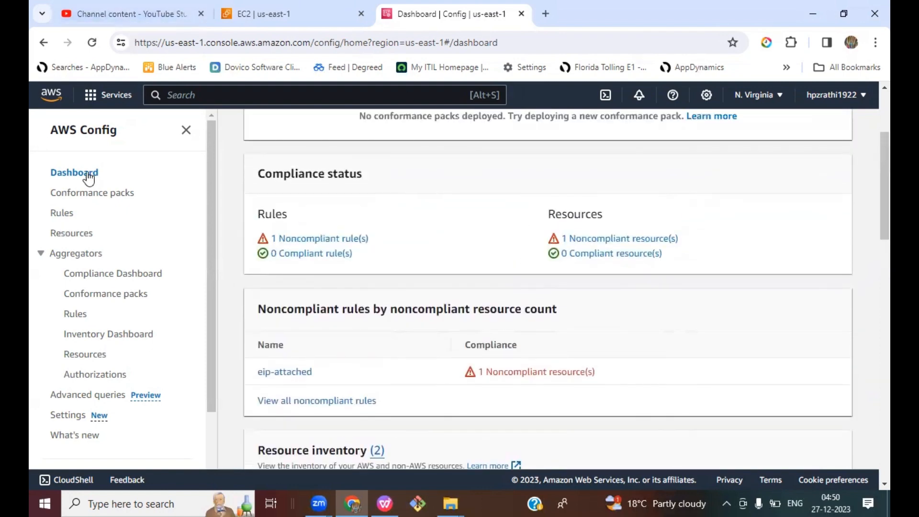
click(92, 43)
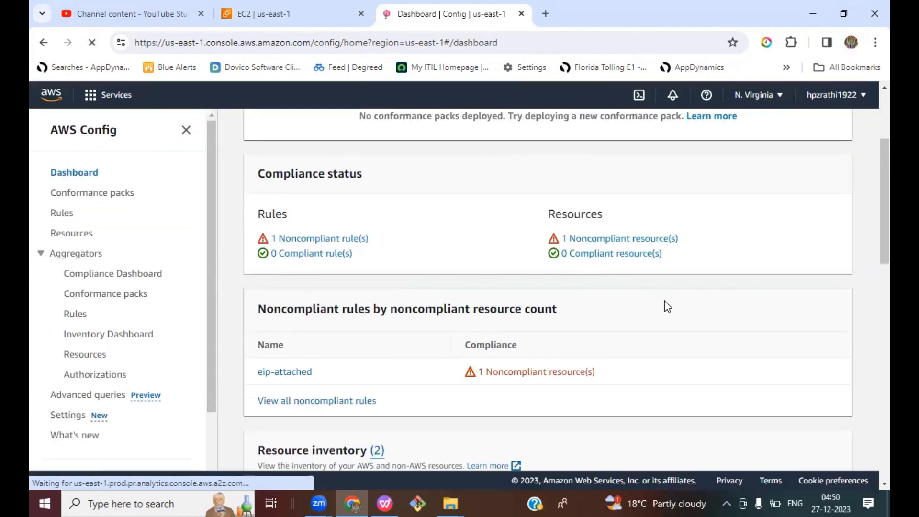
scroll(624, 303, down, 3)
scroll(625, 303, up, 2)
scroll(627, 308, up, 4)
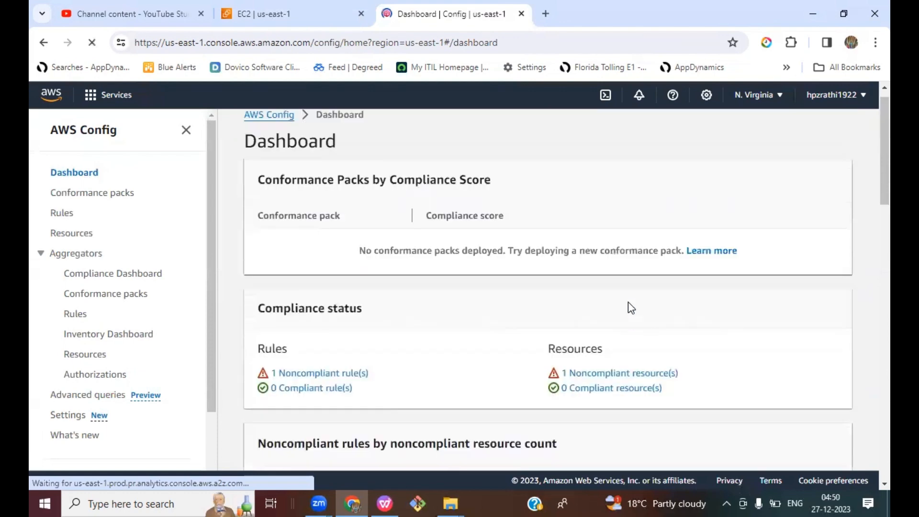
scroll(630, 303, down, 3)
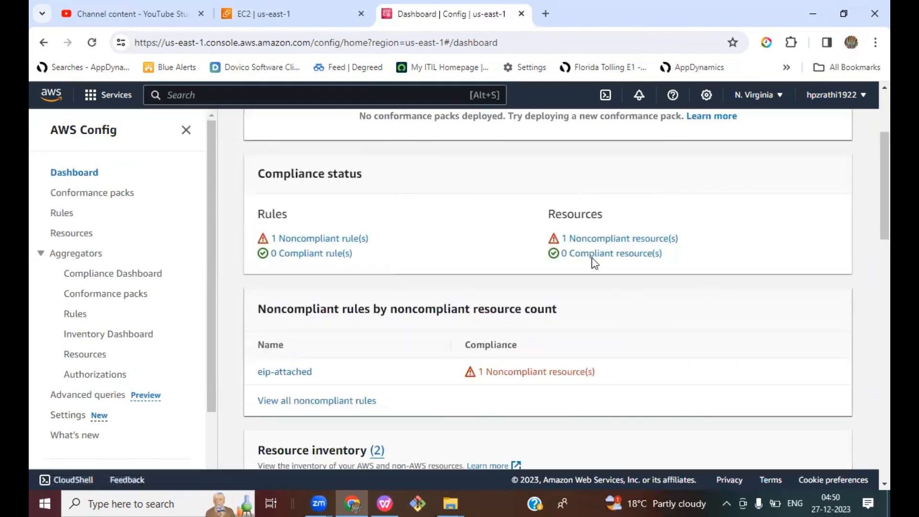
- Switch to WPS Presentation and start the slide show from slide 6 about the AWS and DevOps training courses
click(385, 503)
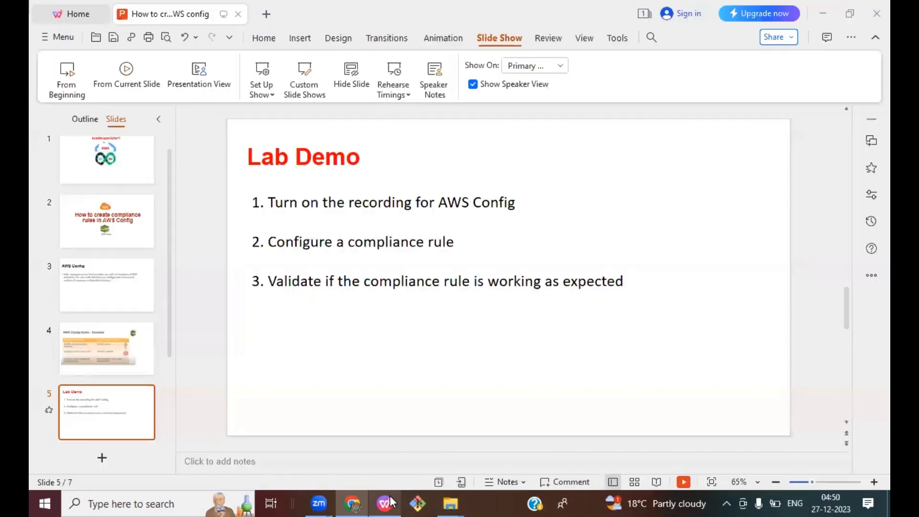
scroll(114, 363, down, 3)
mouse_move(124, 375)
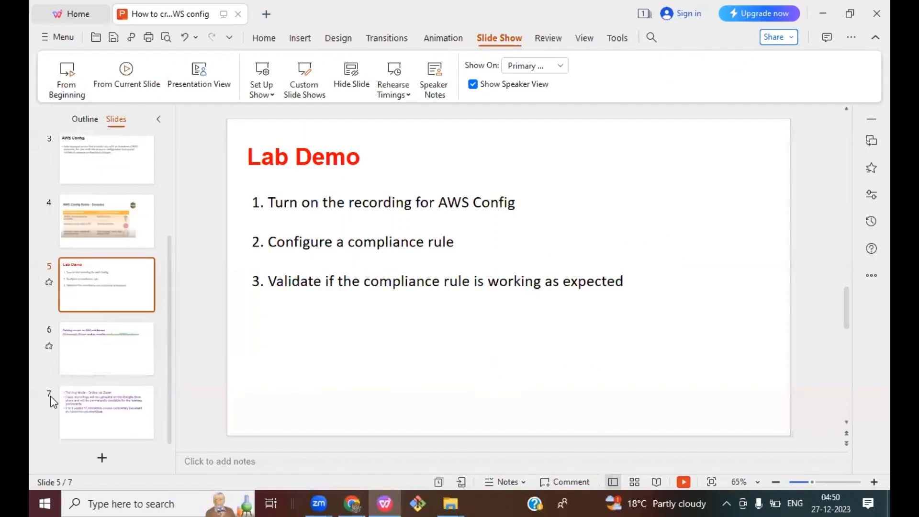
click(106, 349)
click(127, 74)
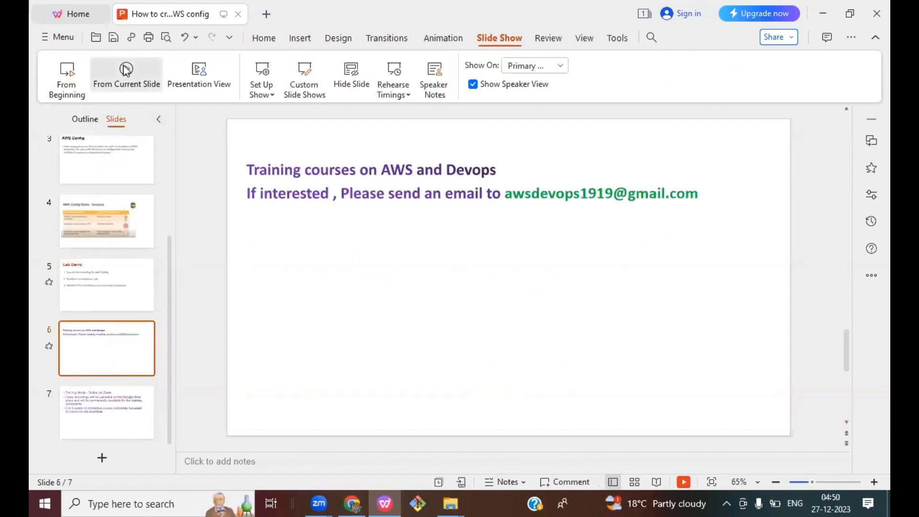